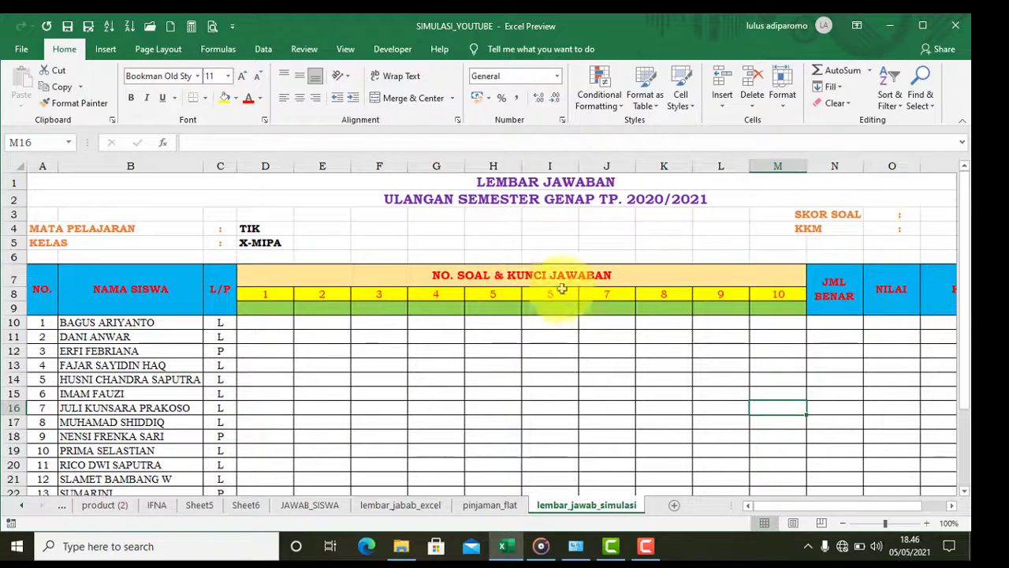
Type the answer key A, B, B, C, C, D, D, E, A, E across D9:M9 for questions 1–10.
left_click(389, 417)
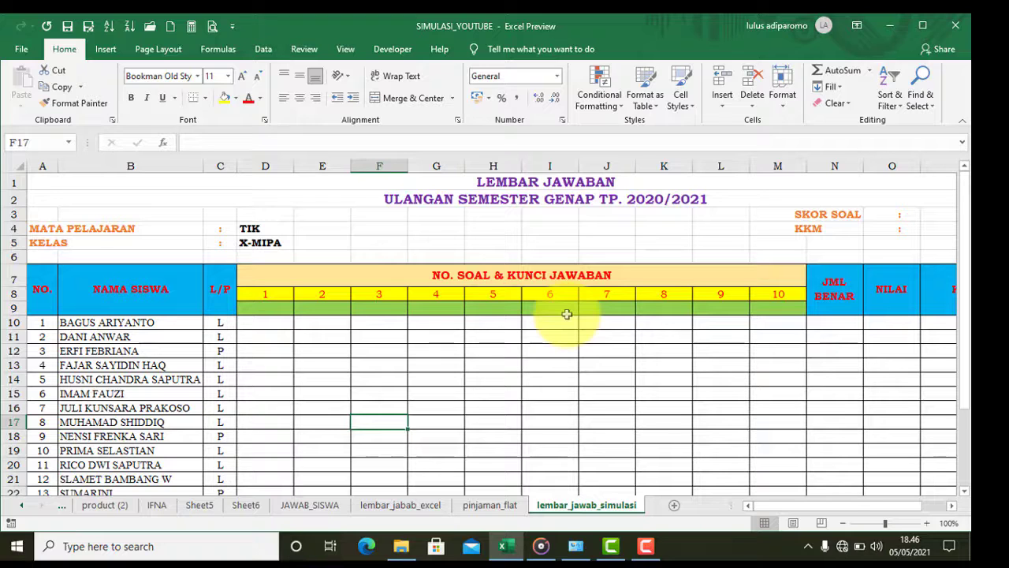
left_click(271, 309)
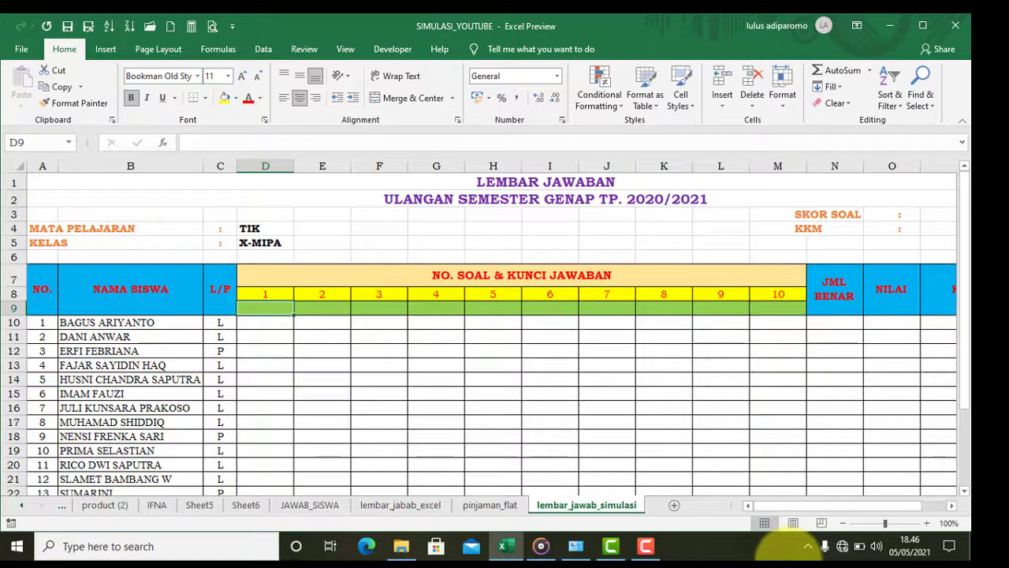
type("A")
key("Tab")
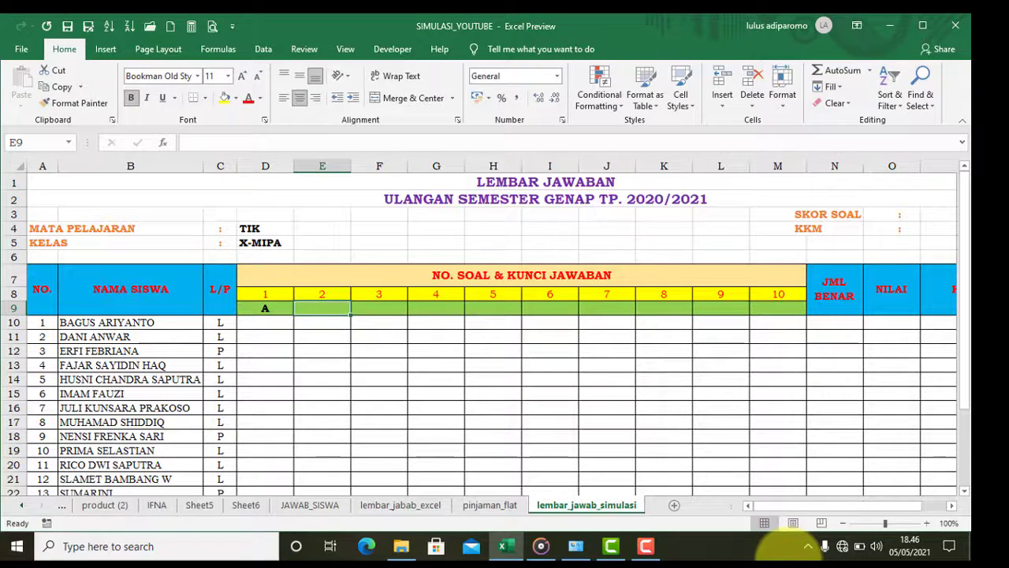
type("B")
key("Tab")
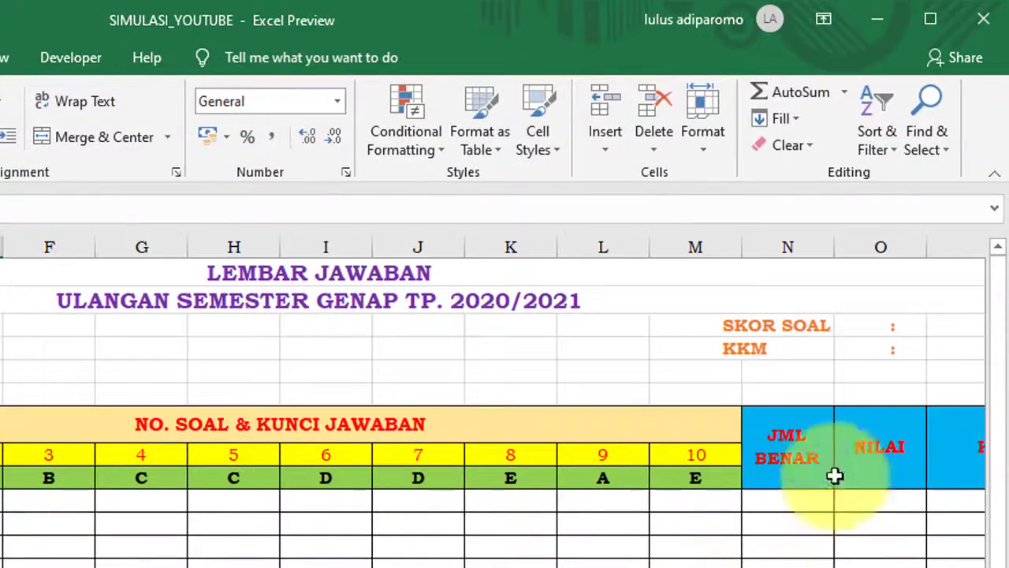
Enter 10 as the SKOR SOAL score per question and 75 as the KKM pass mark.
left_click(942, 326)
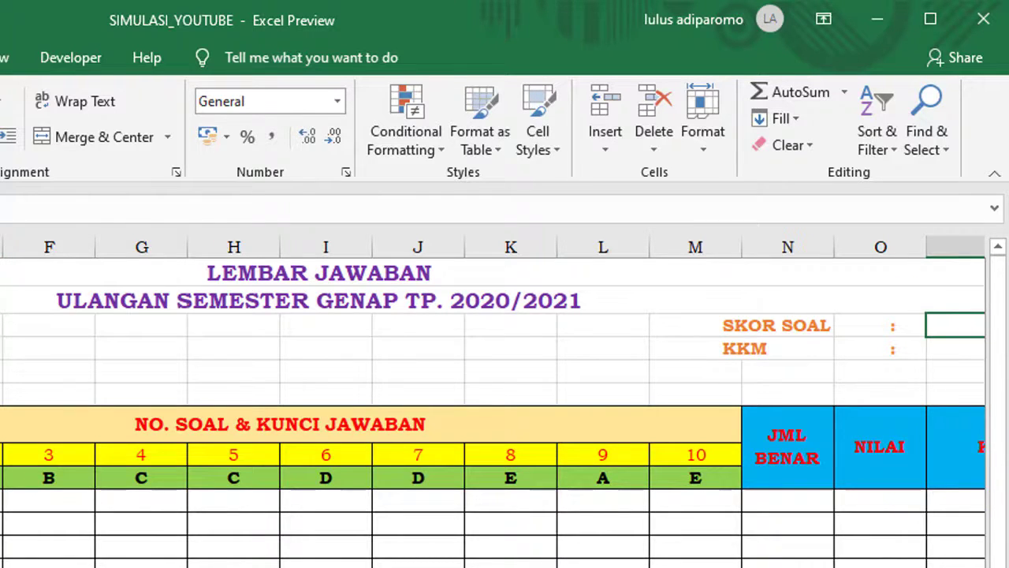
type("10")
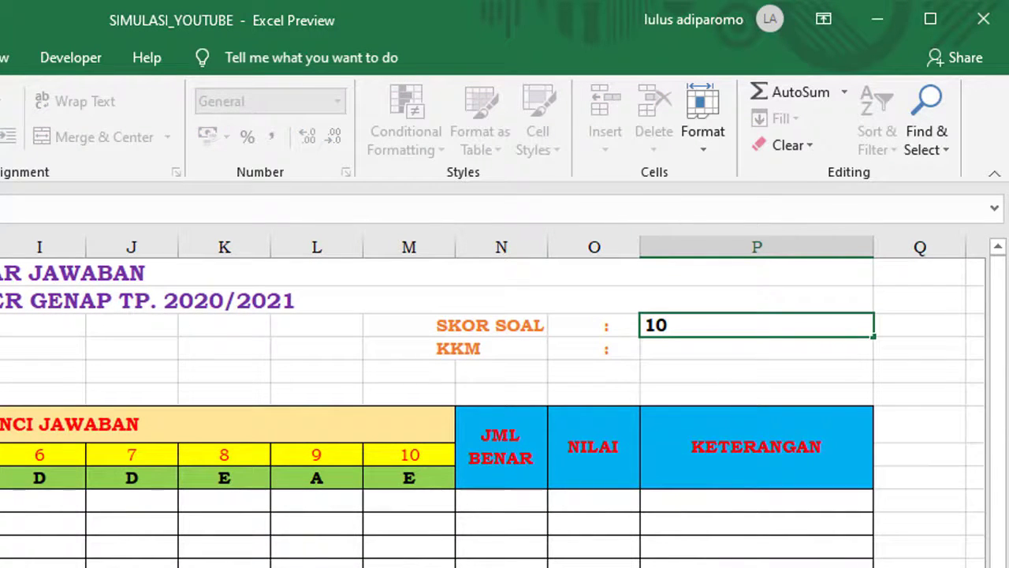
key("Tab")
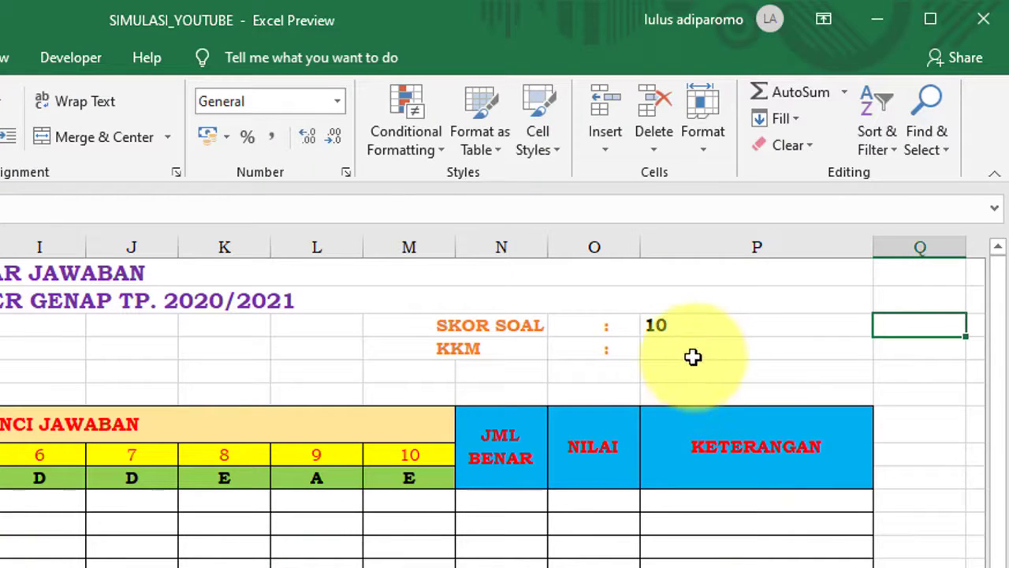
left_click(694, 356)
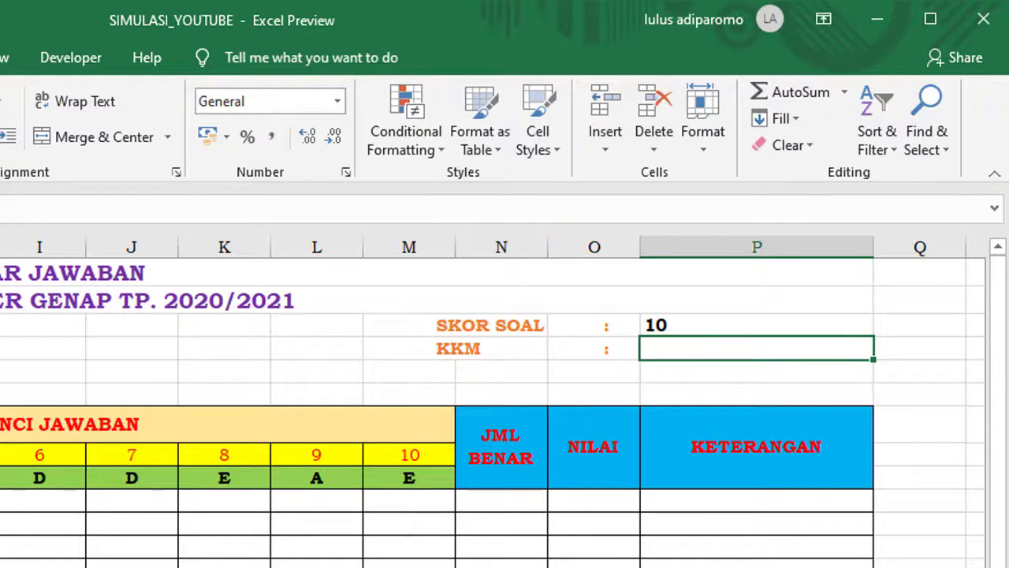
type("75")
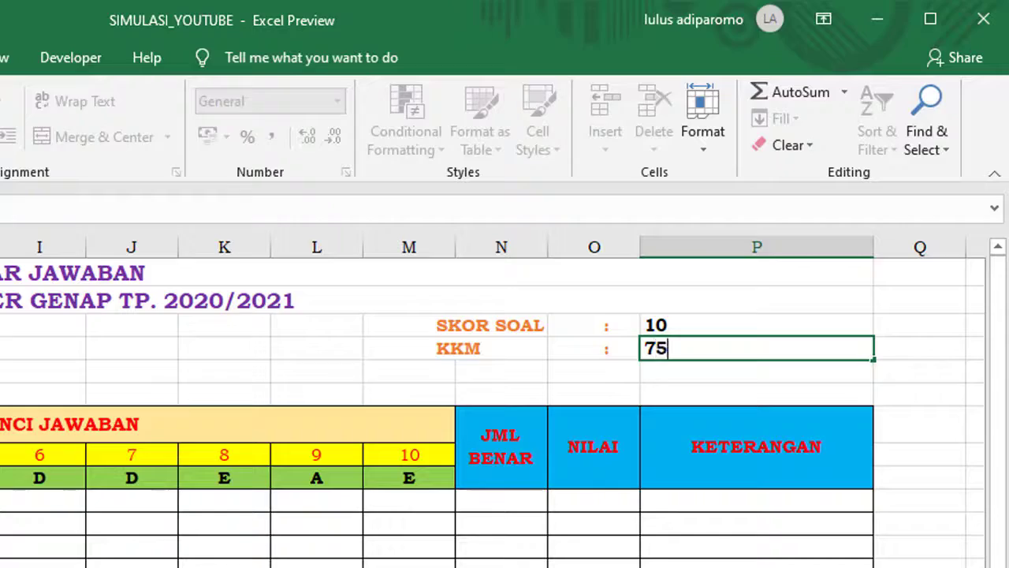
key("Return")
Type the first student's answers A, D, B, C, C, A, A, E, A, E across D10:M10.
left_click(268, 319)
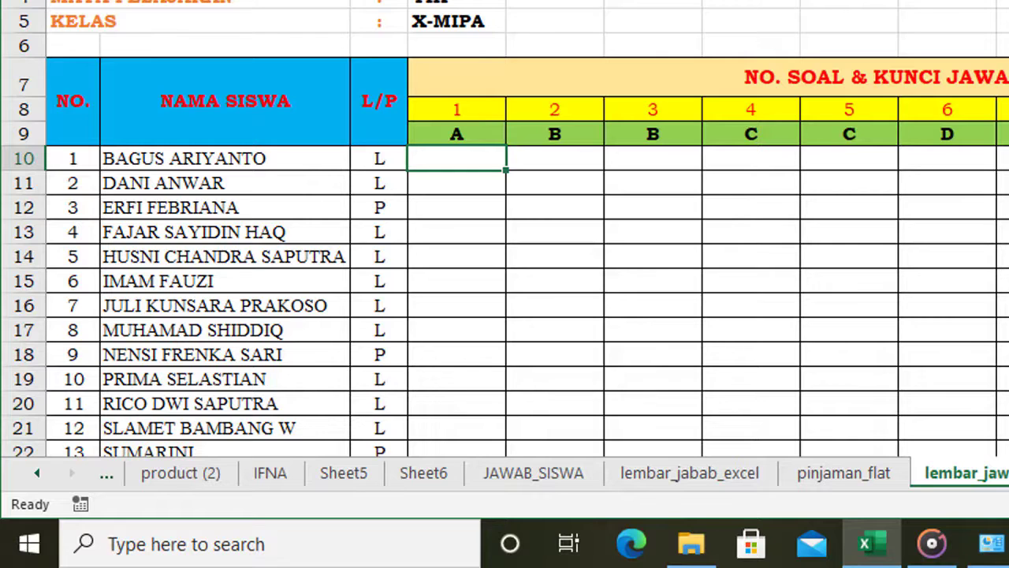
type("A")
key("Tab")
type("D")
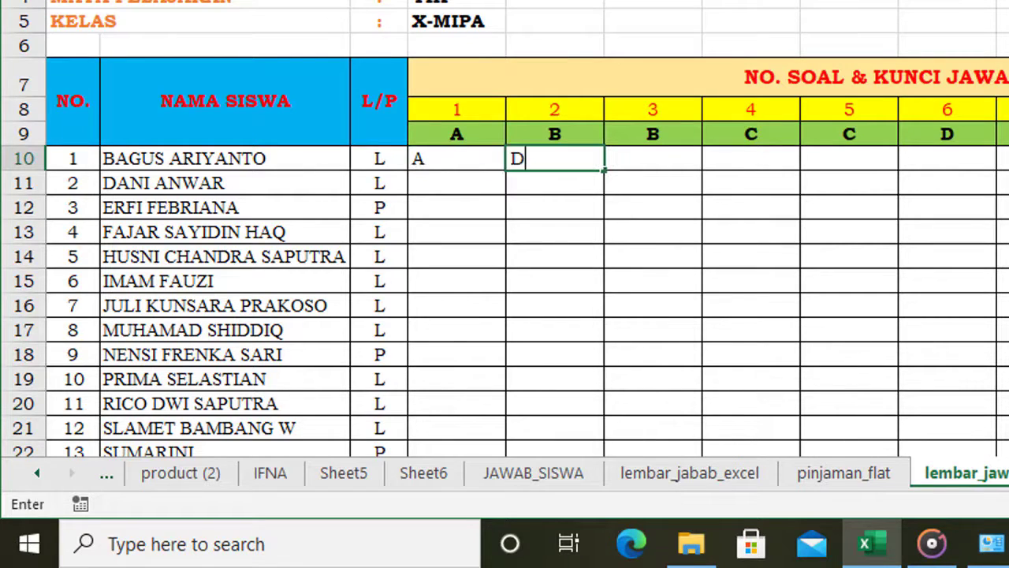
key("Tab")
type("A")
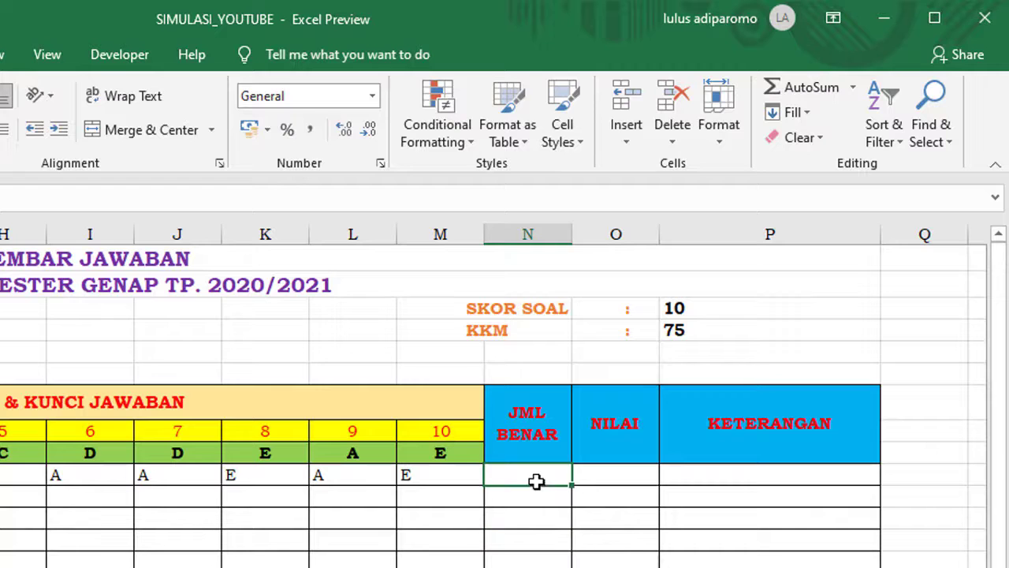
Enter =SUMPRODUCT((--(D9:M9=D10:M10))) in N10 to count the first student's correct answers.
type("=")
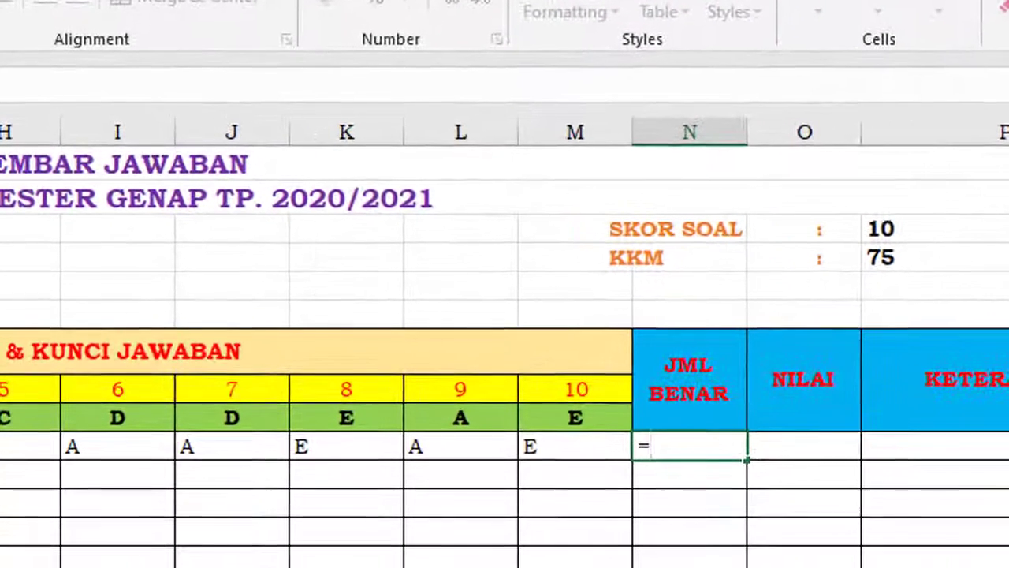
type("SUMPR")
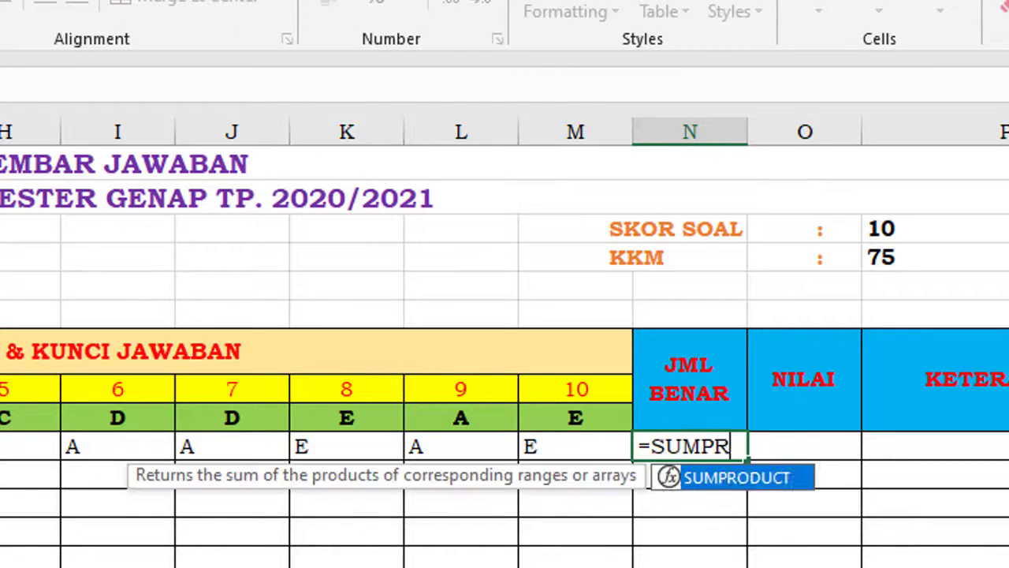
type("ODUC")
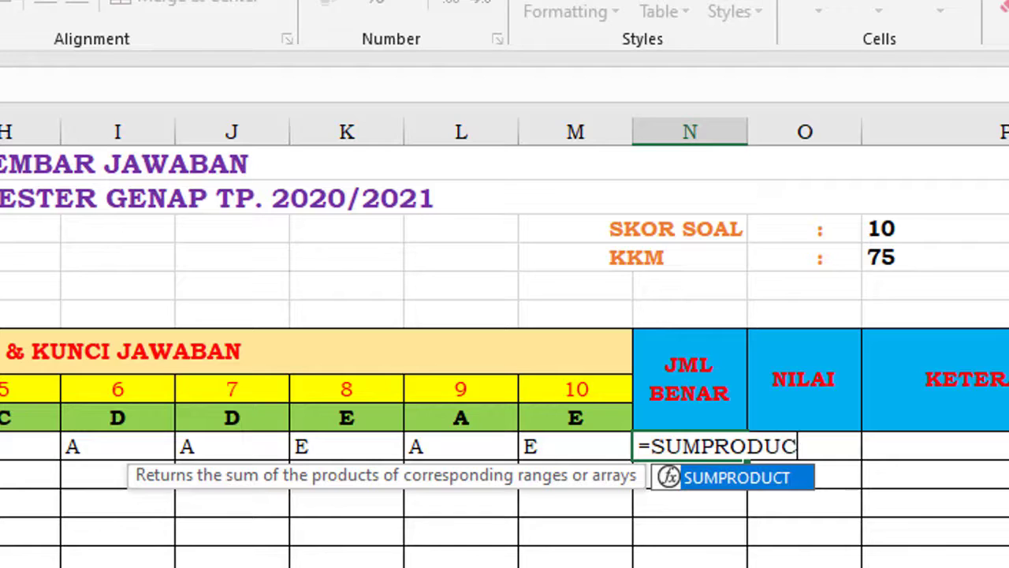
type("T(")
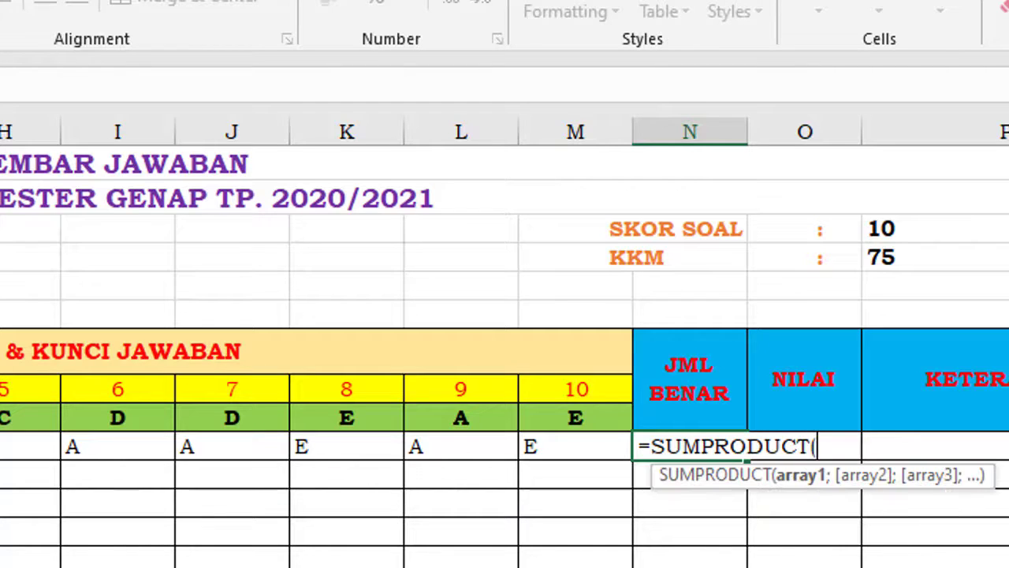
type("(")
type("--")
type("9")
key("BackSpace")
type("(")
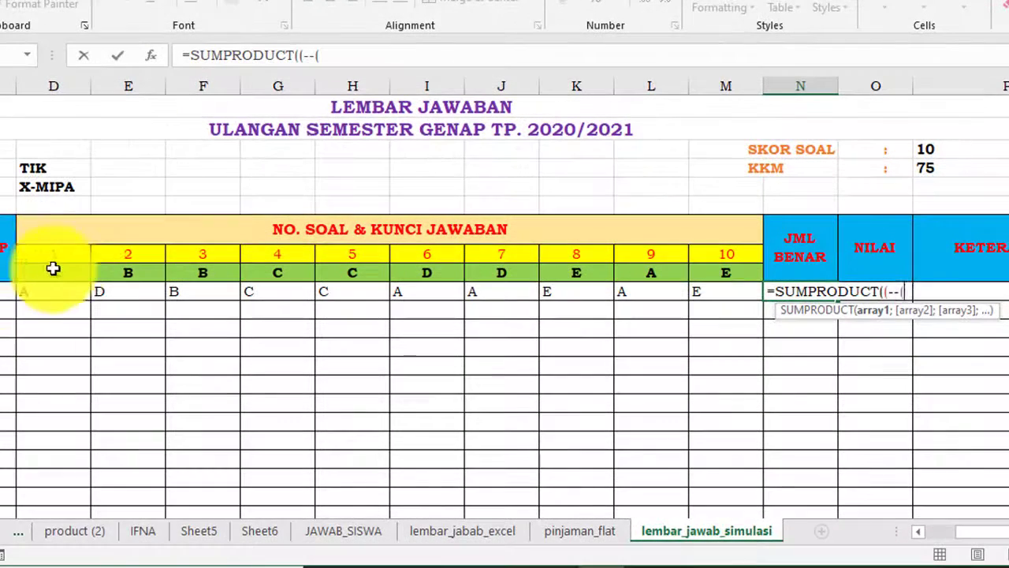
left_click(72, 271)
left_click_drag(72, 270, 721, 272)
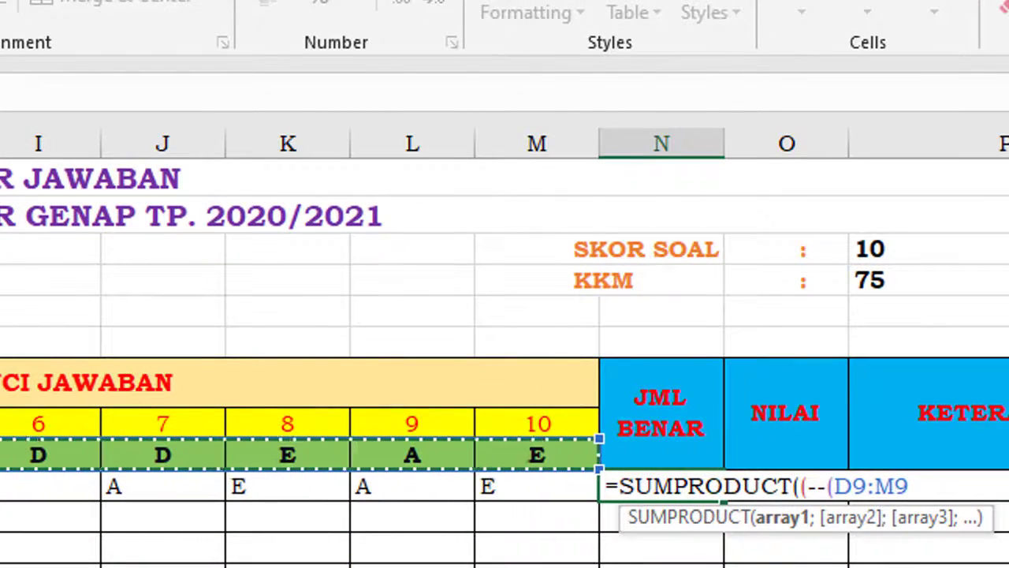
type("=")
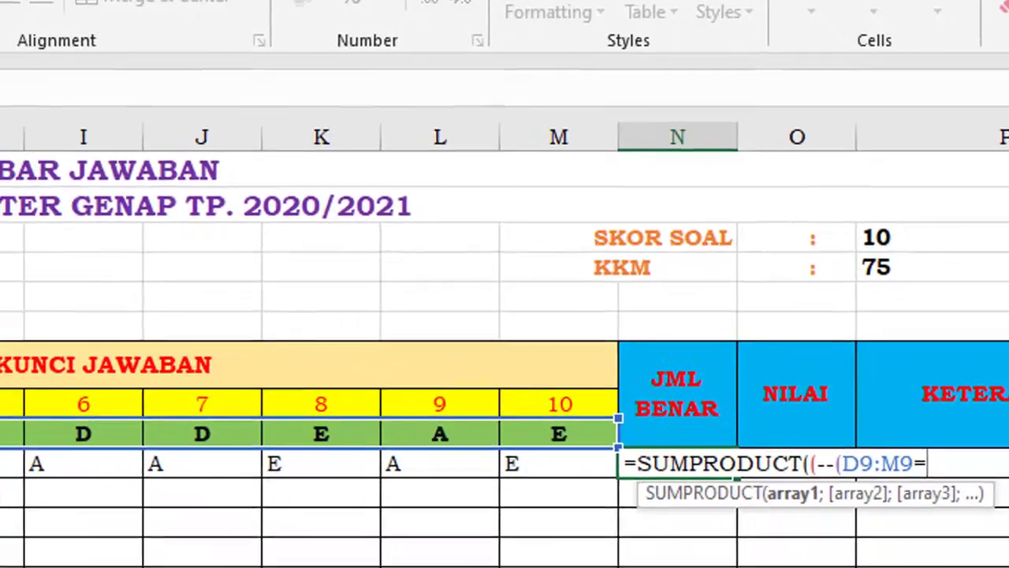
left_click_drag(95, 278, 309, 268)
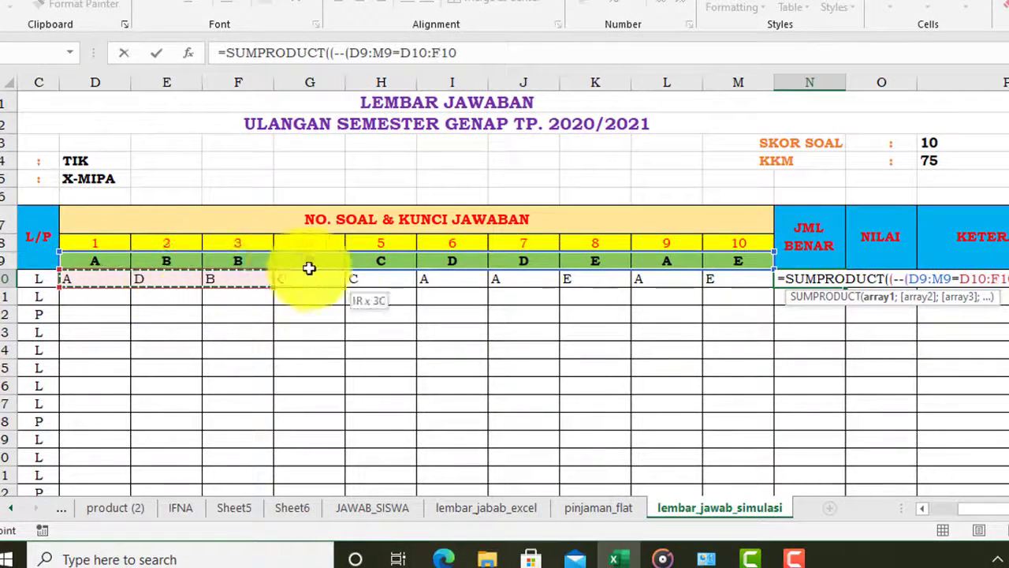
left_click_drag(309, 268, 722, 297)
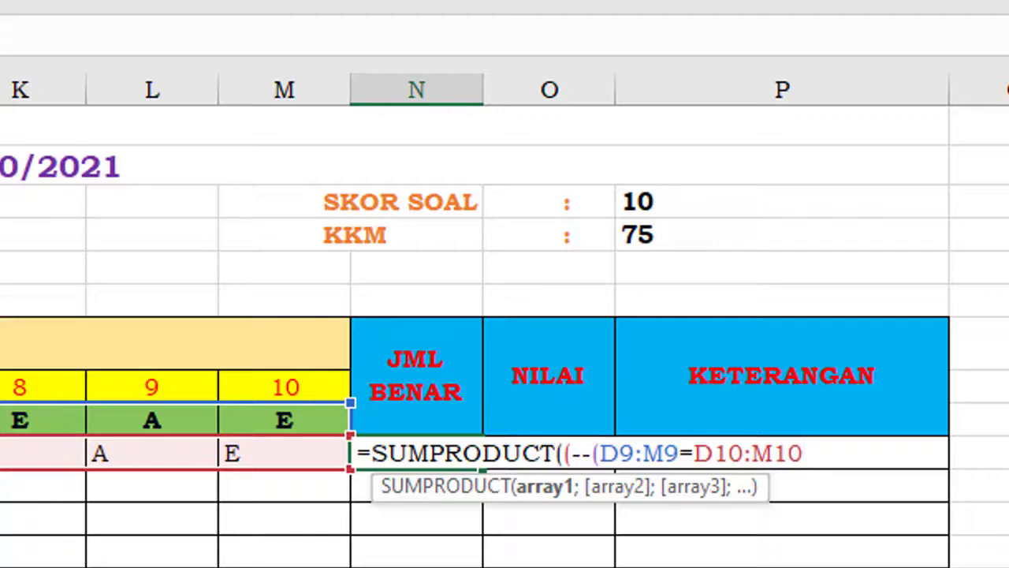
type(")")
type(")")
key("Return")
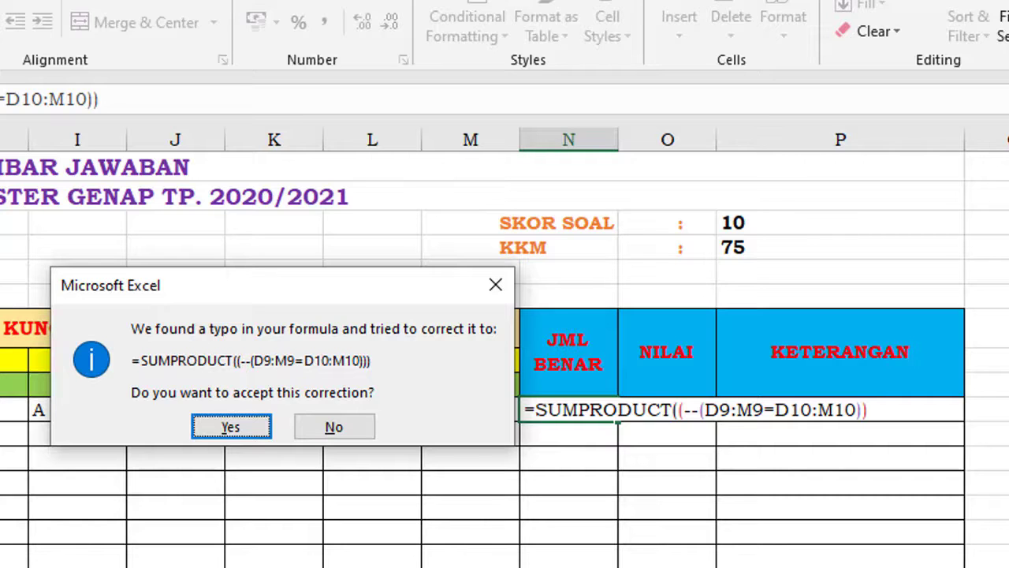
key("Return")
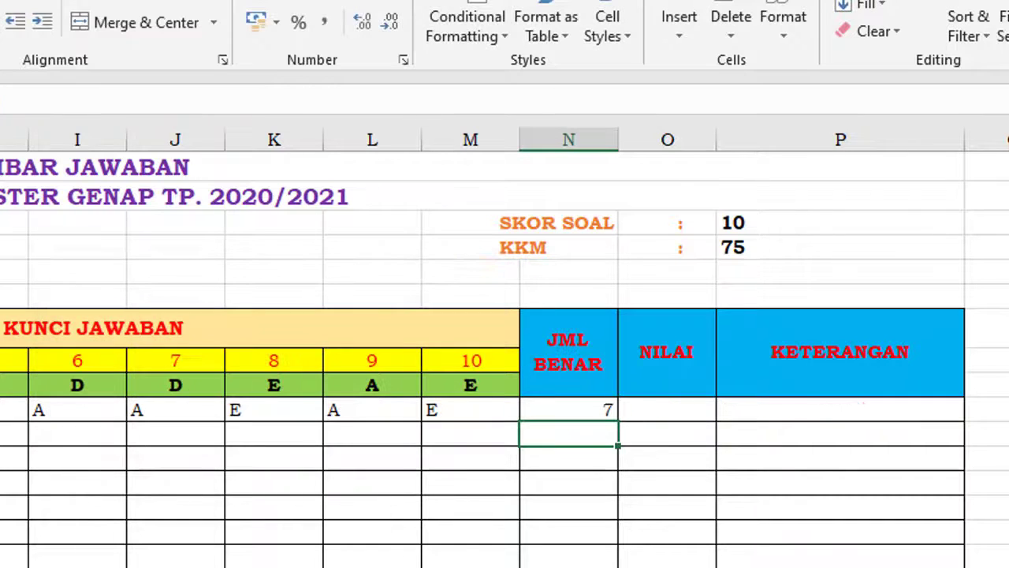
left_click(603, 406)
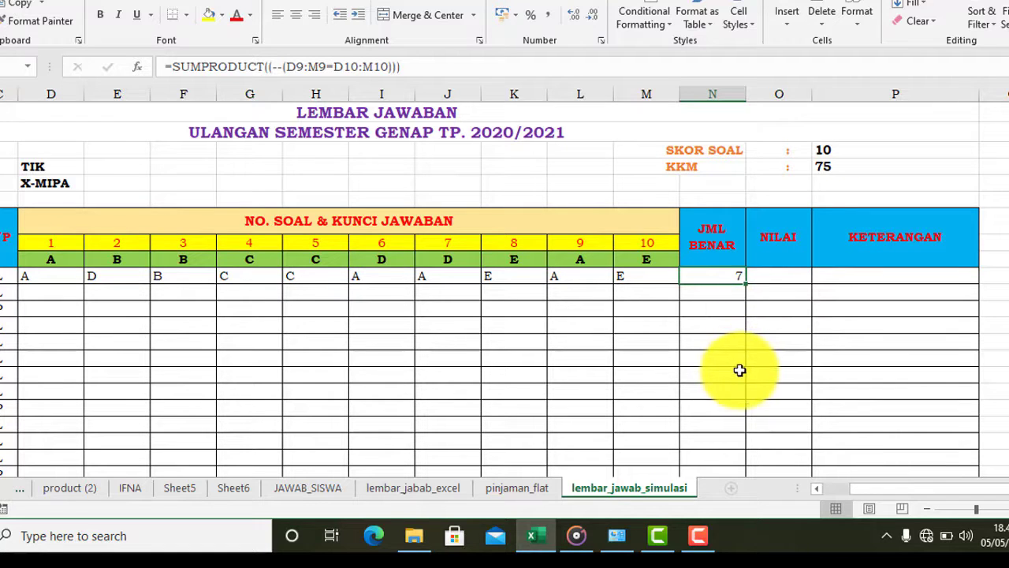
left_click(781, 278)
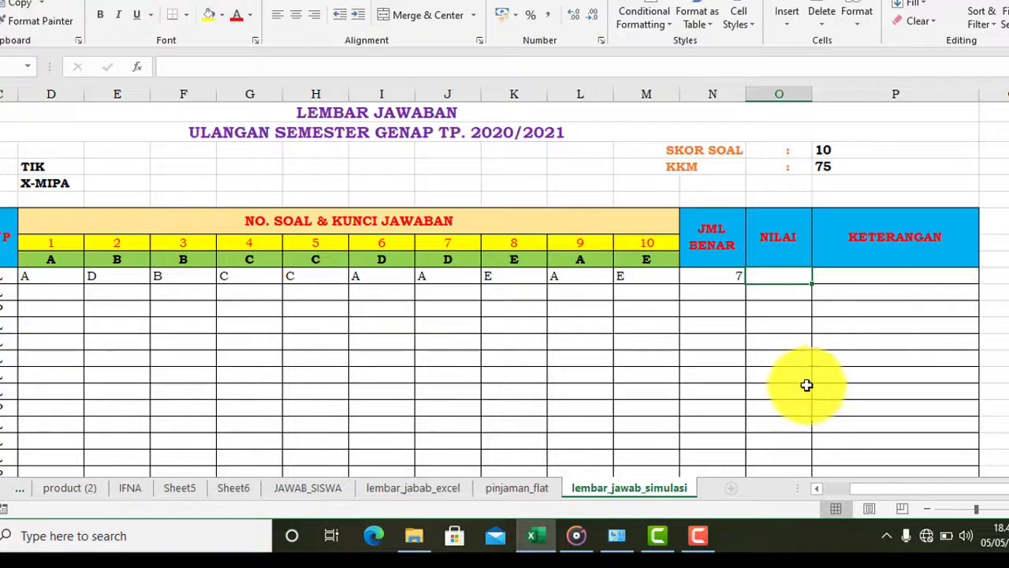
left_click(721, 276)
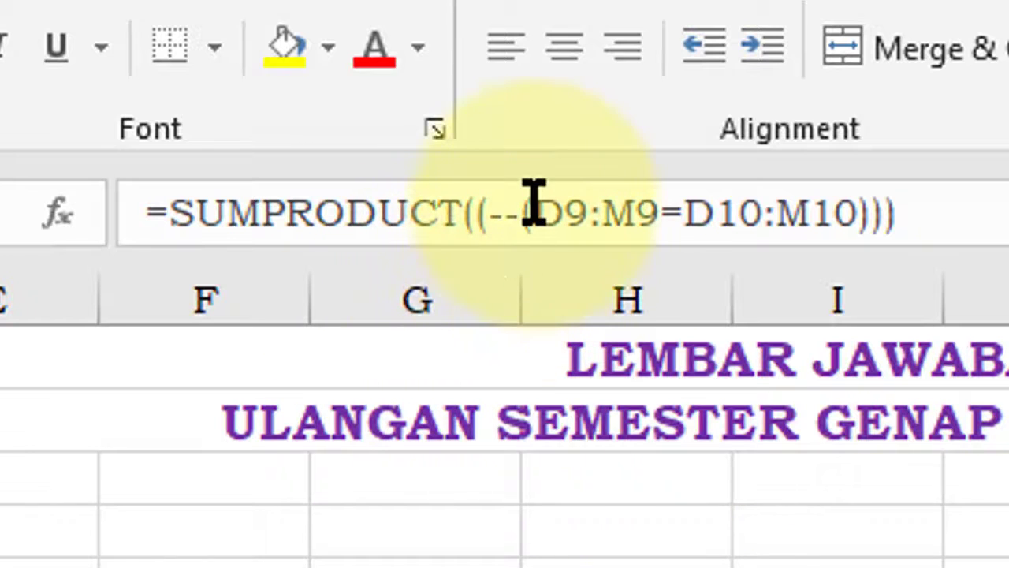
Make the answer-key range absolute as $D$9:$M$9 in the JML BENAR formula, keeping 7 correct.
left_click(561, 211)
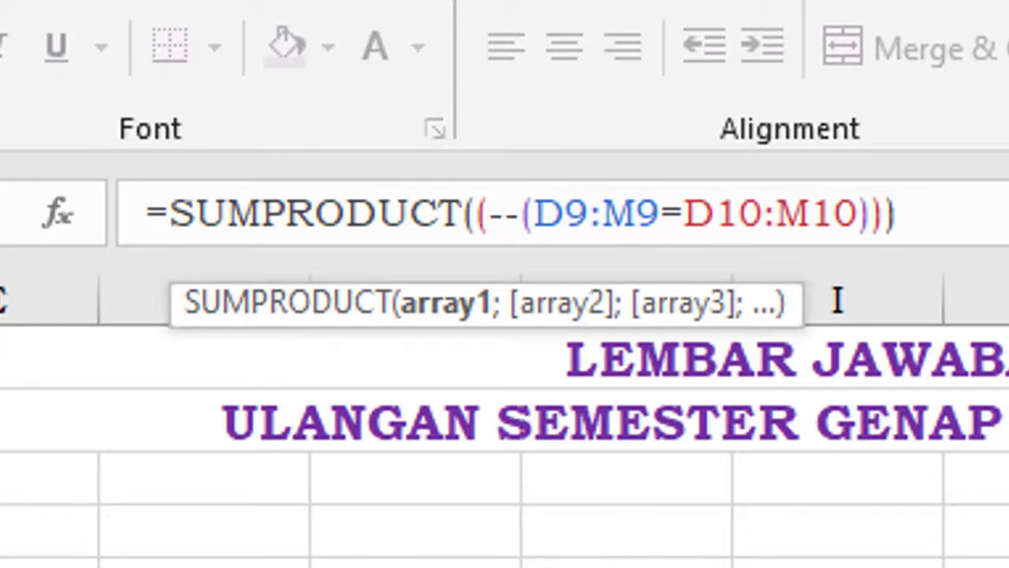
key("Left")
type("$")
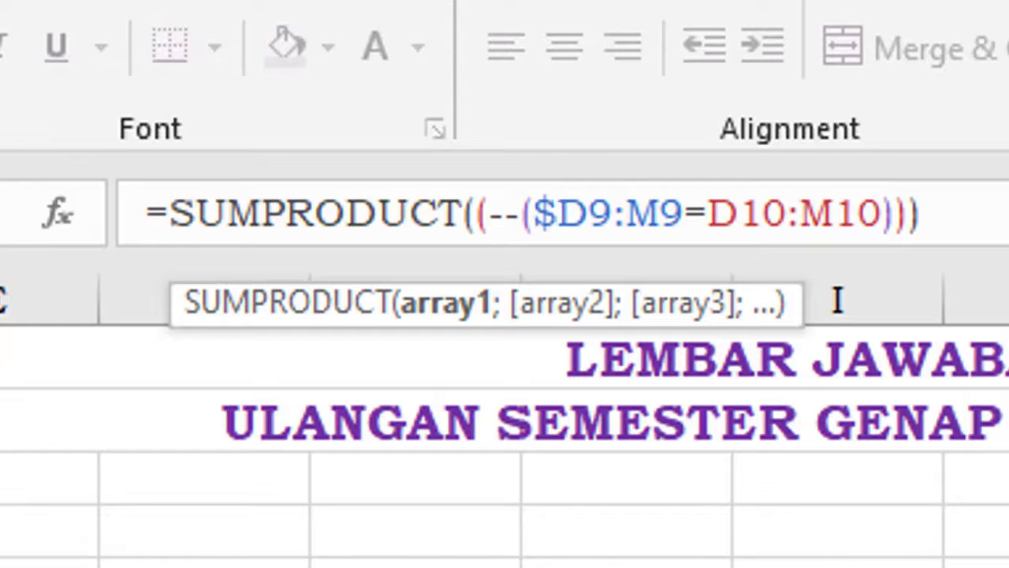
key("Right")
type("$")
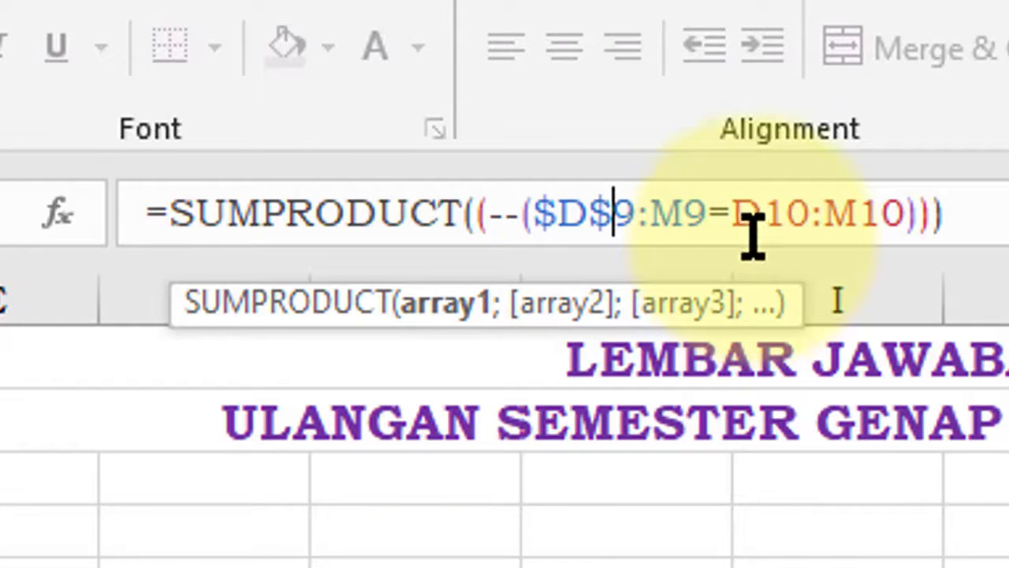
left_click(651, 213)
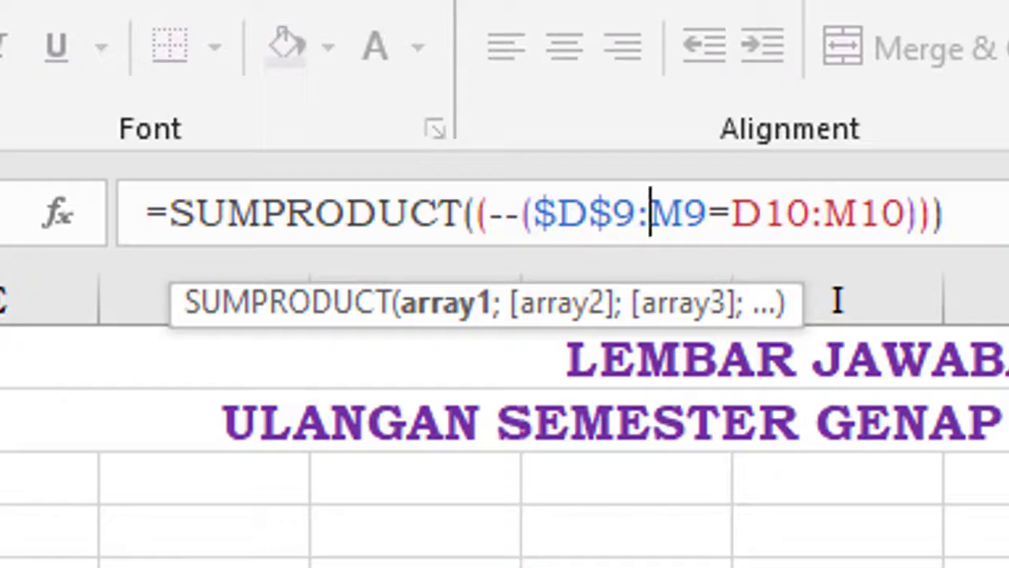
type("$D")
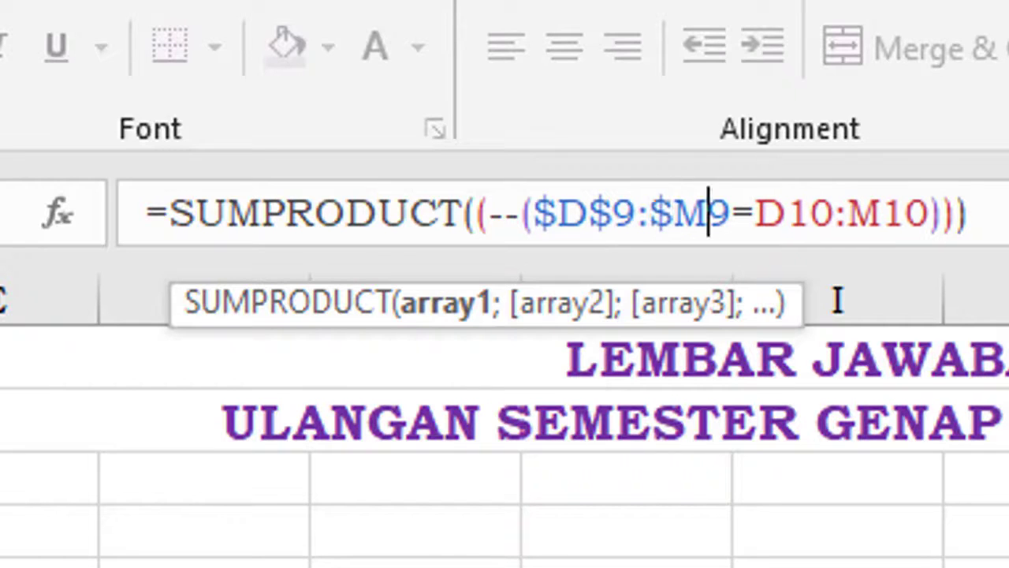
type("$")
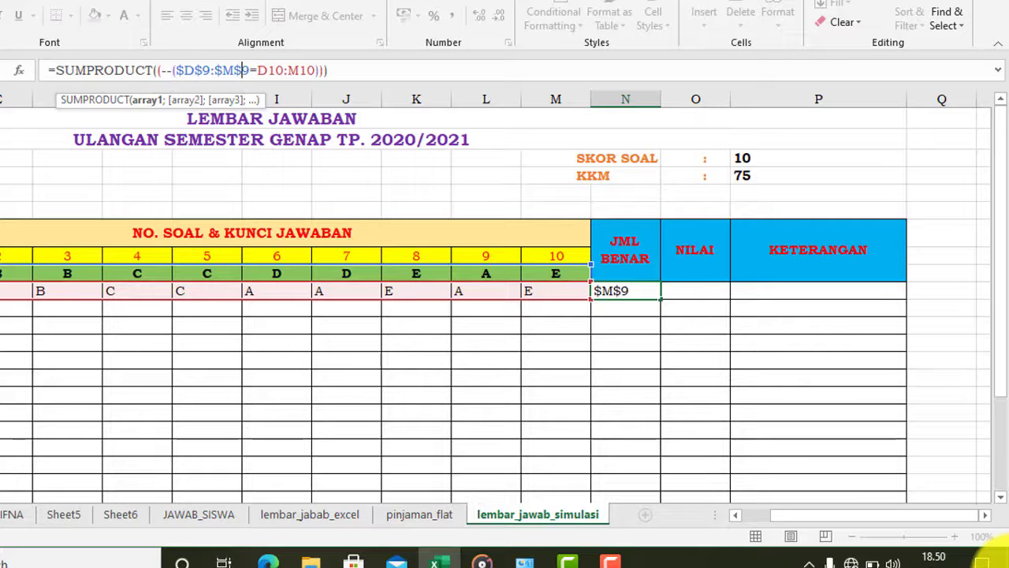
key("Return")
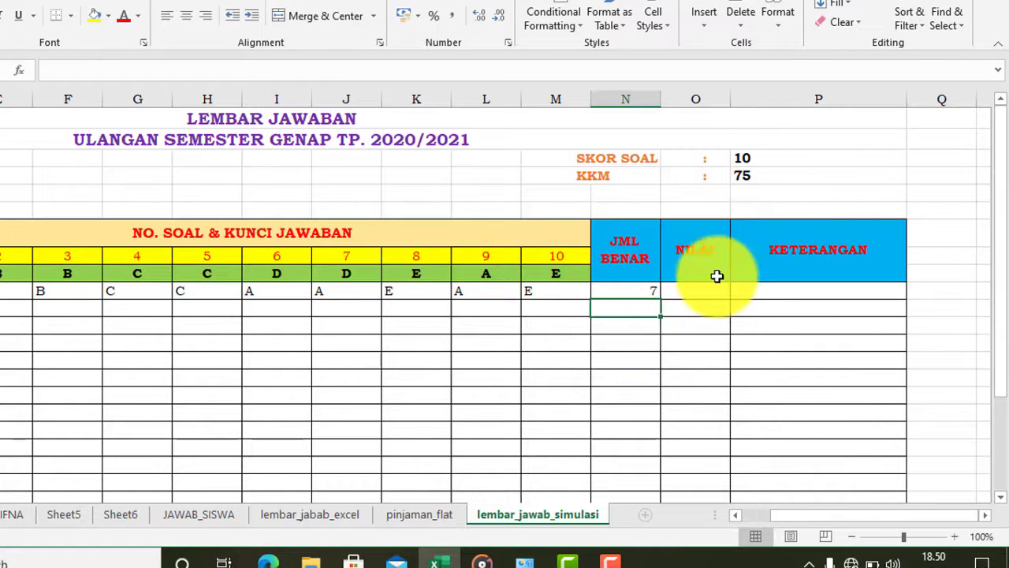
left_click(697, 291)
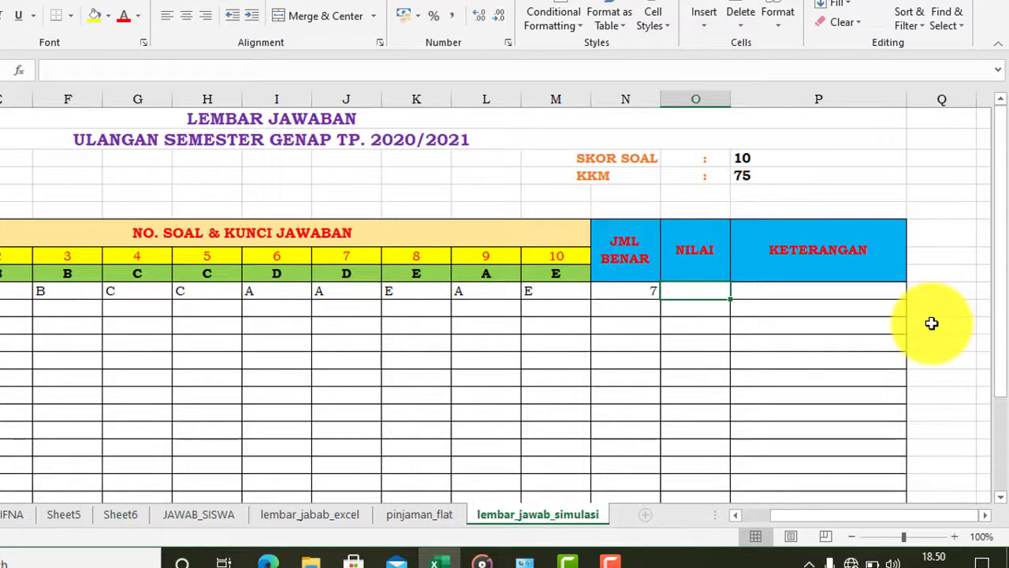
Enter =P3*N10 in O10 so NILAI shows 70.
type("=")
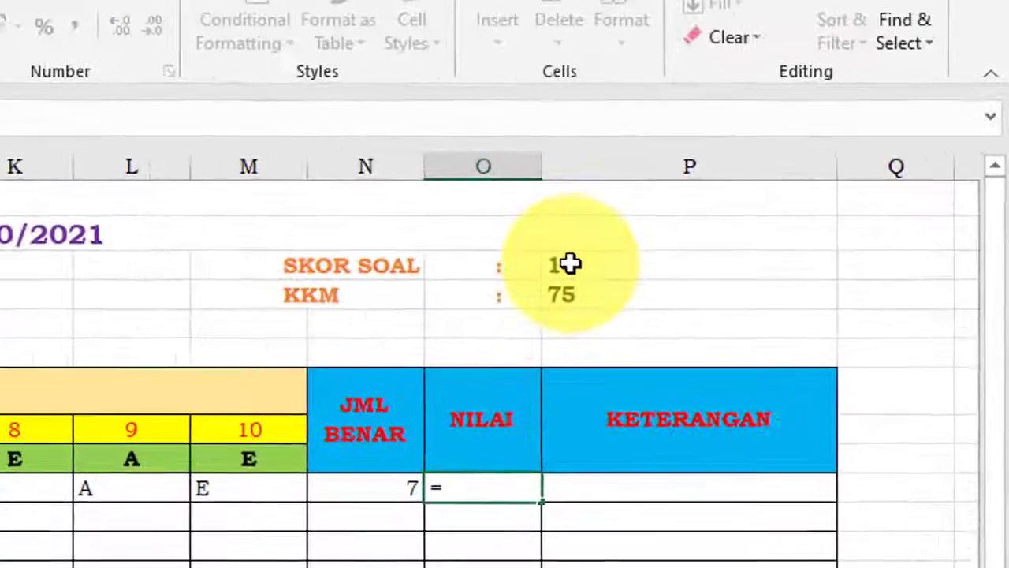
left_click(547, 276)
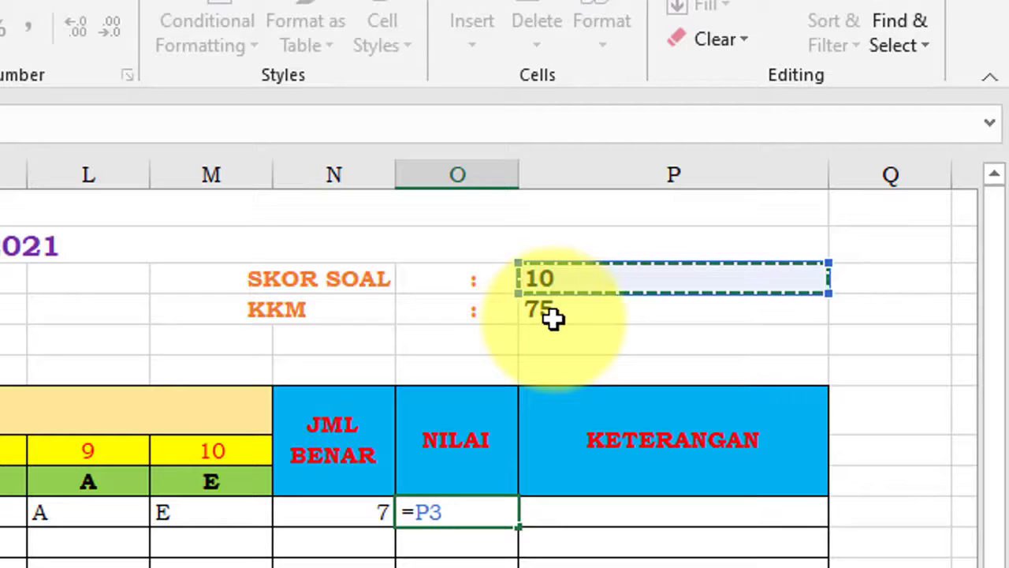
type("*")
left_click(331, 514)
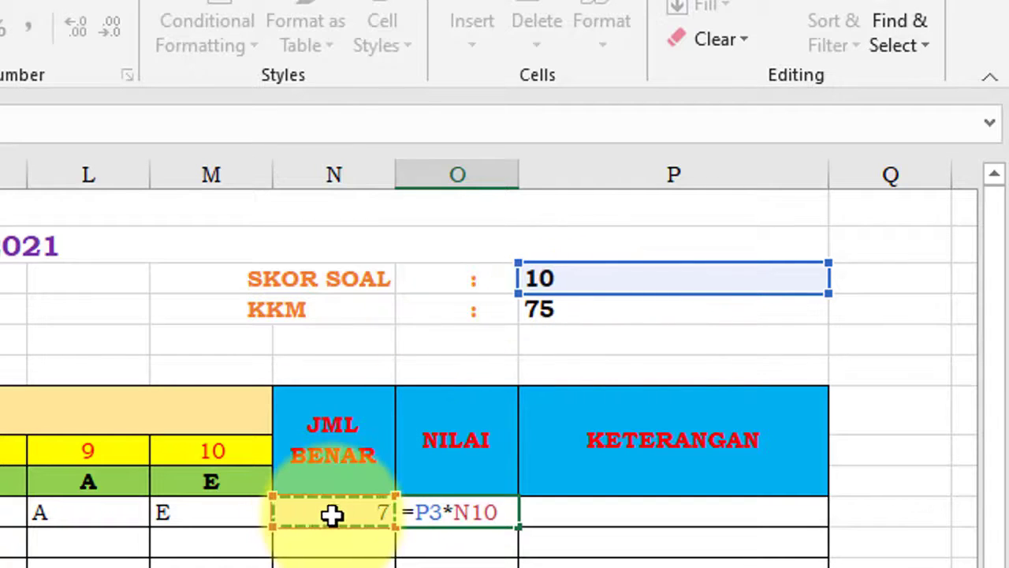
key("Return")
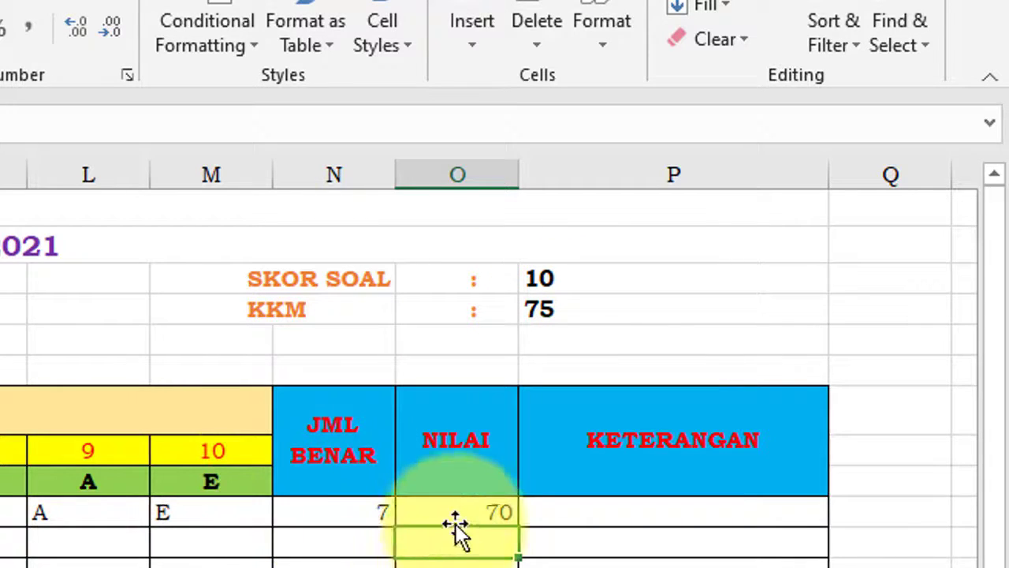
Lock the SKOR SOAL reference in the NILAI formula to P$3.
left_click(468, 511)
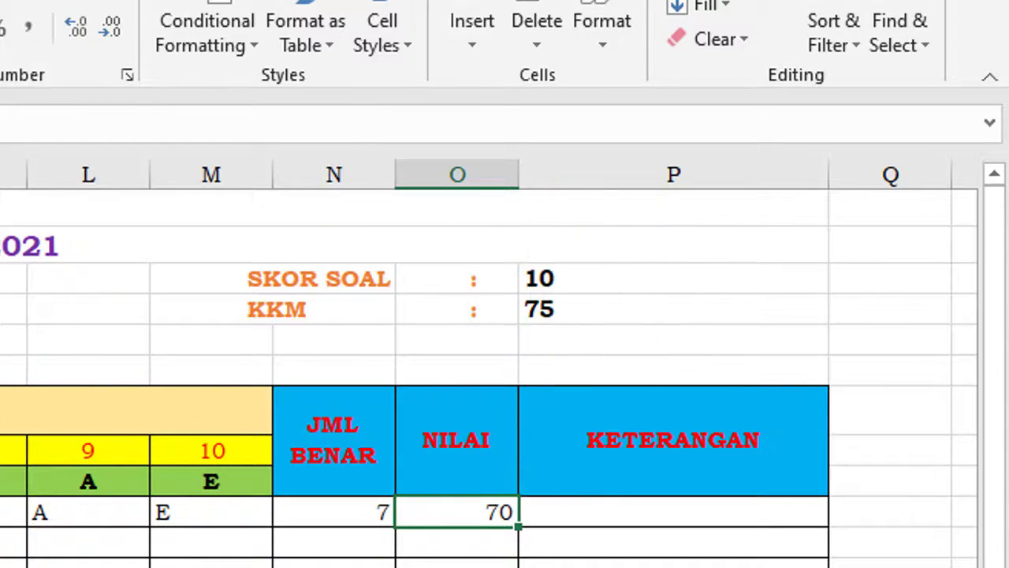
key("F2")
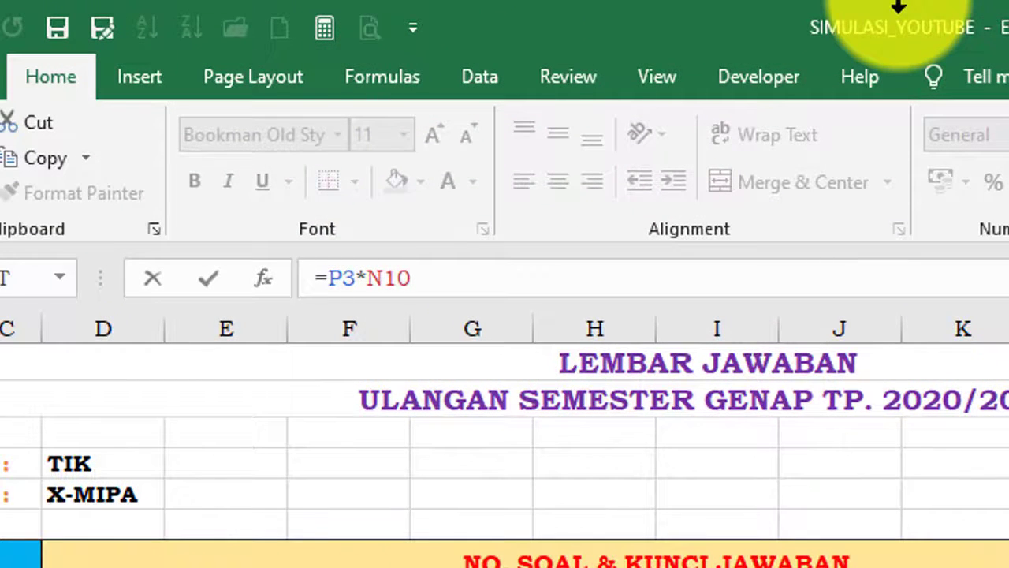
type("$P")
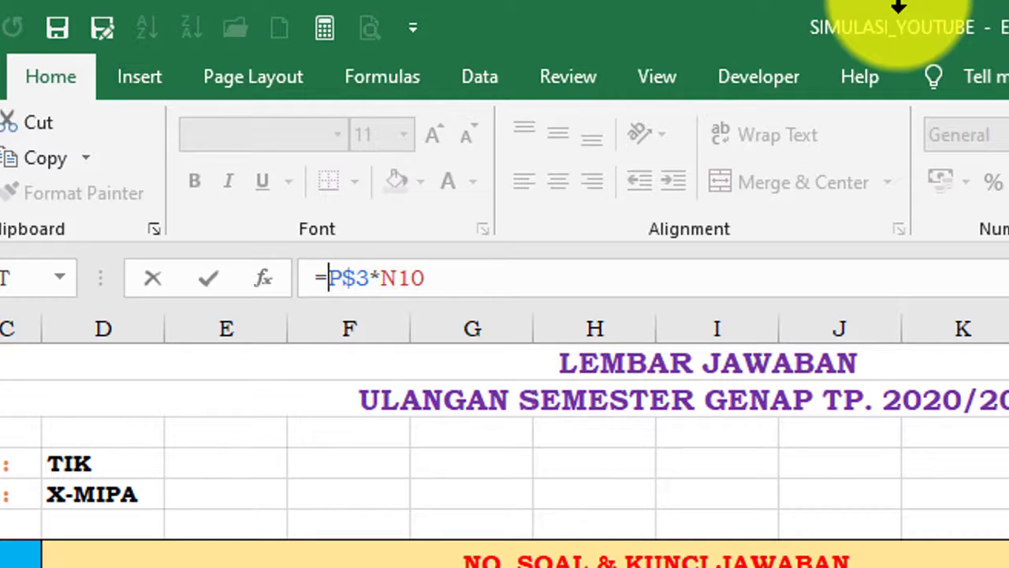
type("$")
key("Return")
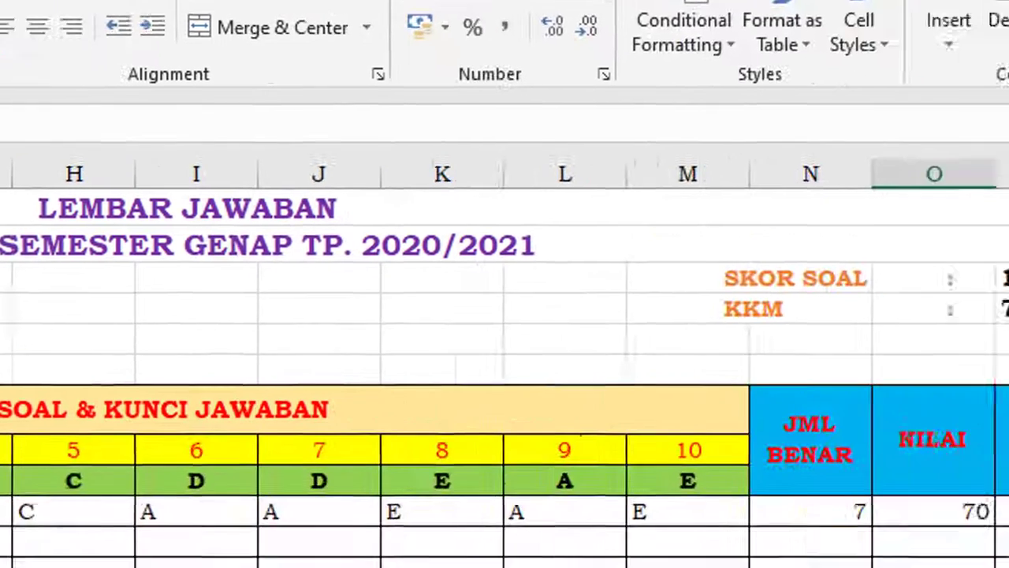
left_click(802, 387)
type("=")
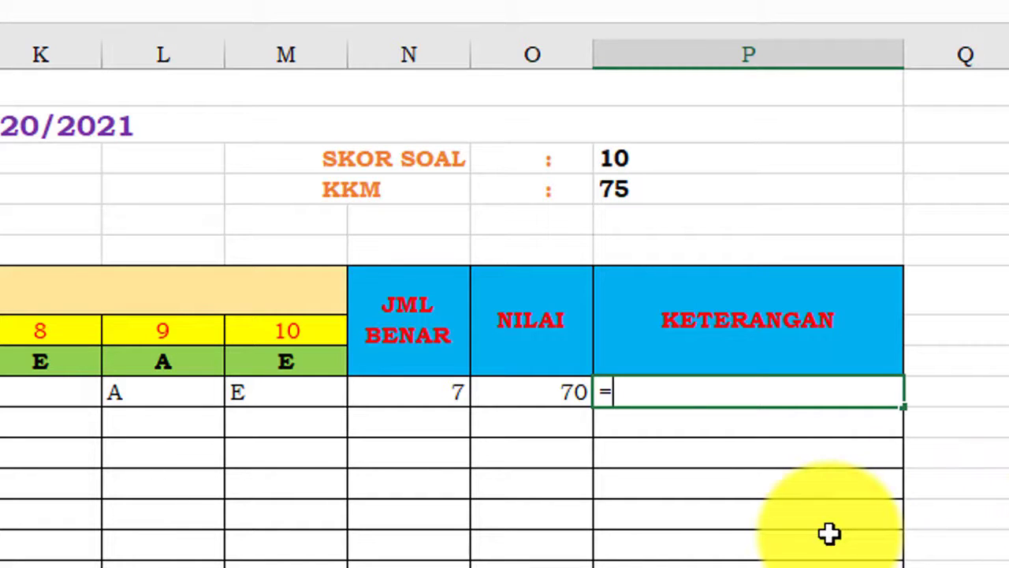
Type a KETERANGAN formula in P10 testing O10>=P4 with "Tuntas" or "Belum Tuntas", which Excel rejects.
left_click(559, 391)
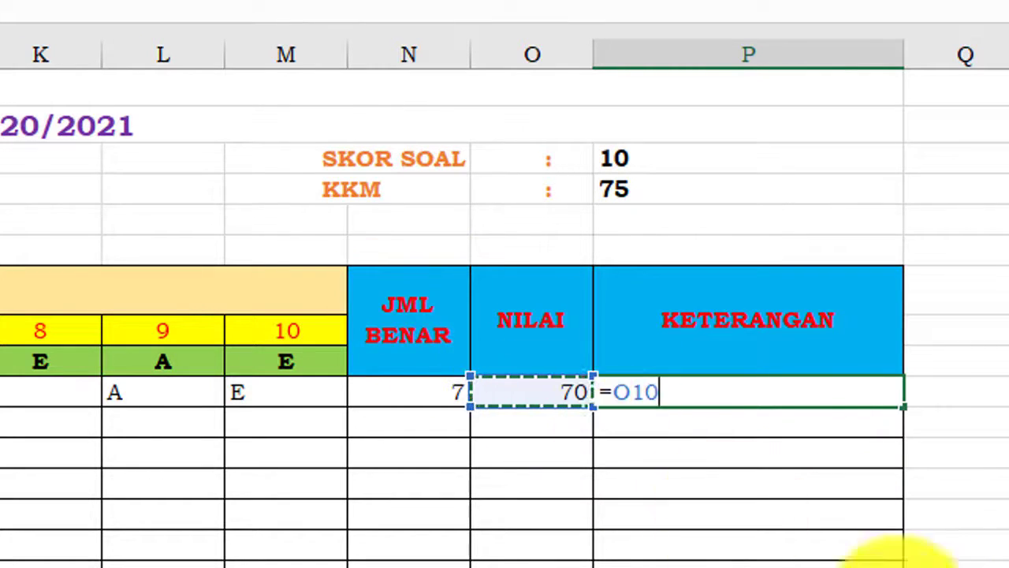
type(">=")
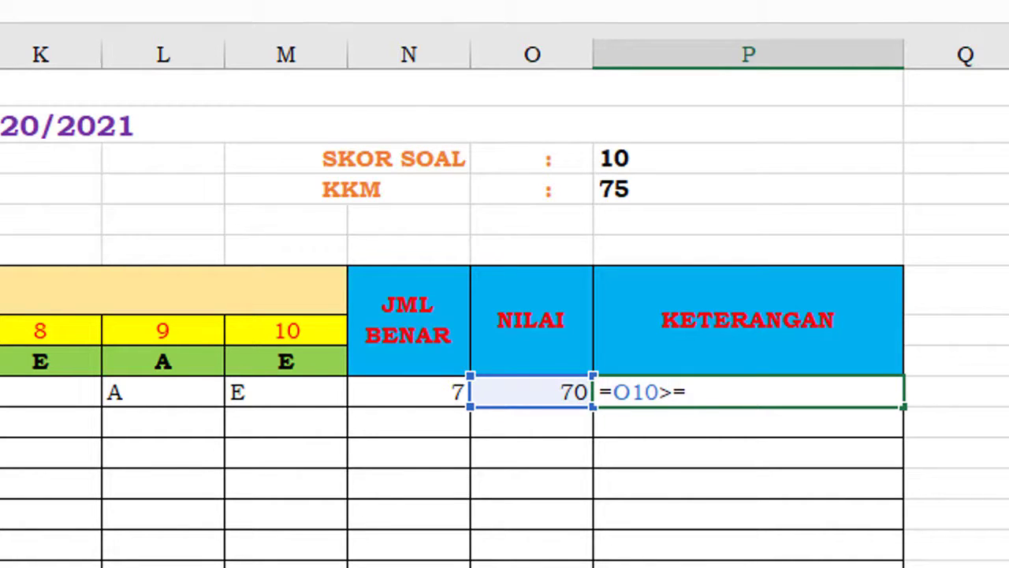
left_click(615, 189)
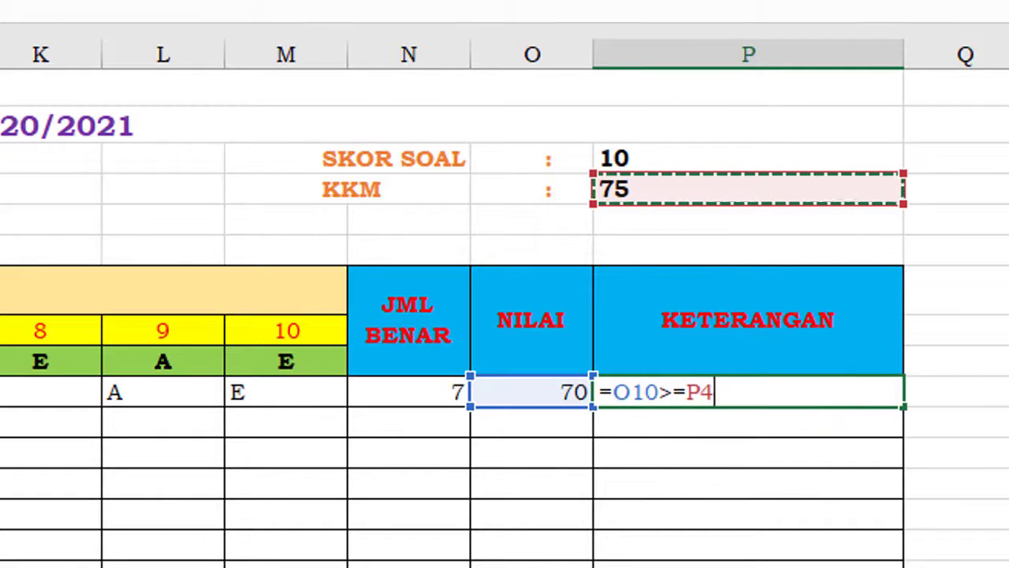
type(";\"T")
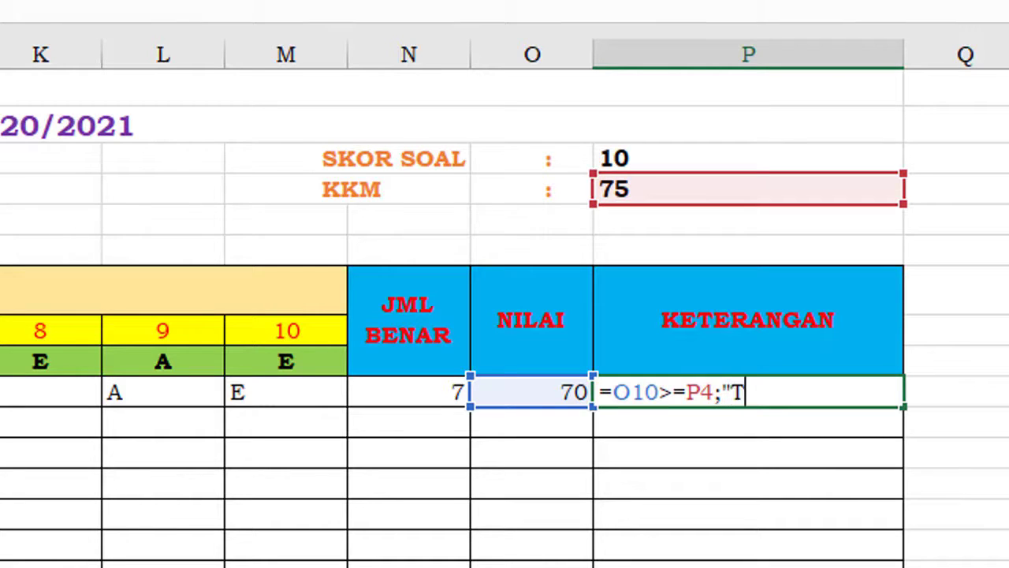
type("untas")
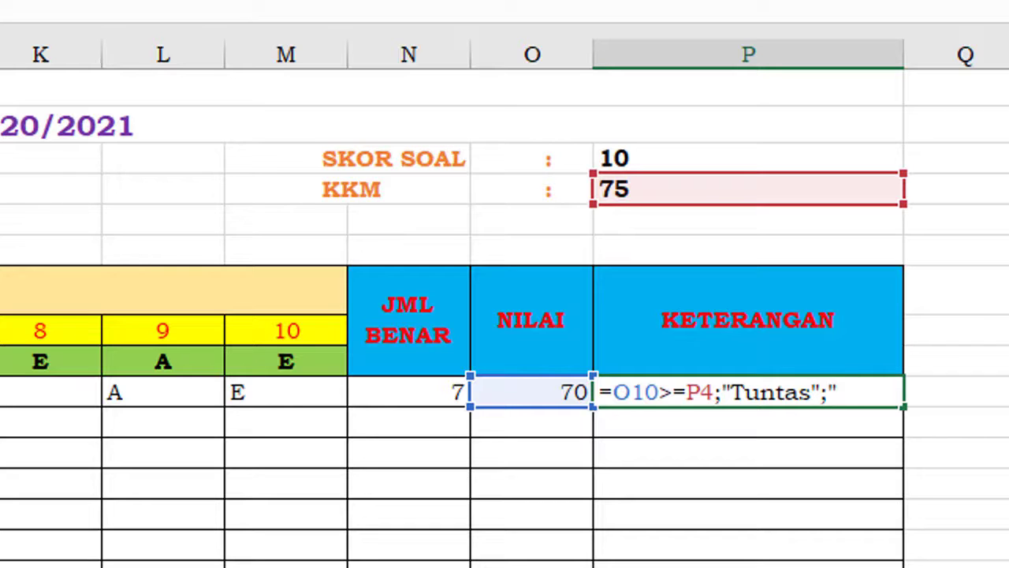
type("Bel")
type("um Tuntas\"")
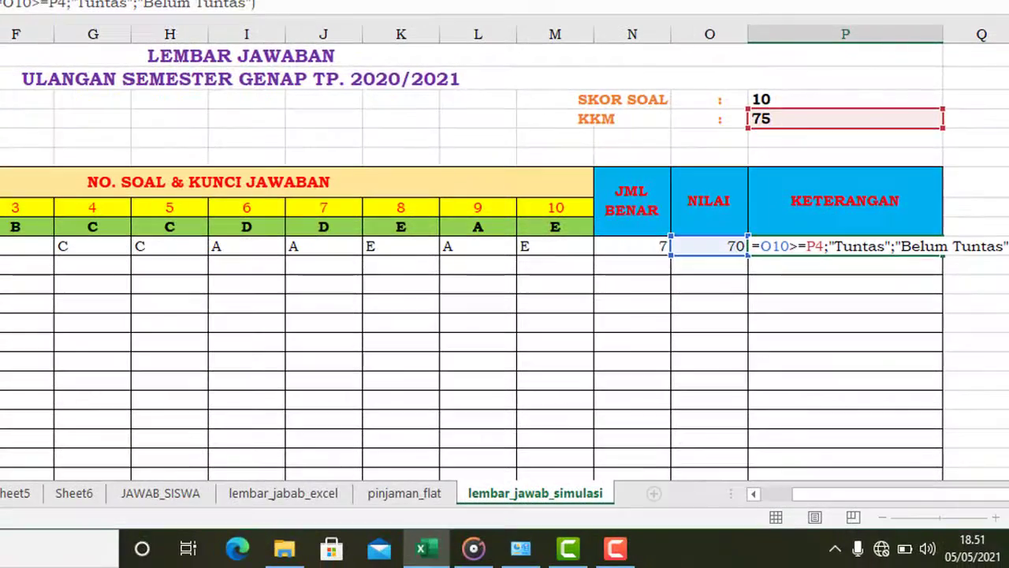
key("Return")
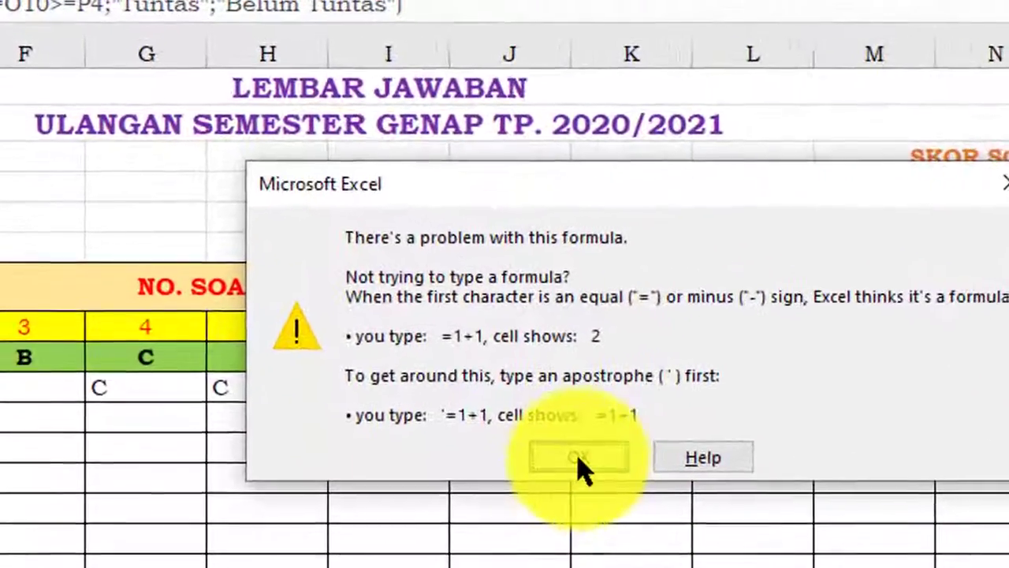
Dismiss the error and wrap the comparison in IF( so P10 shows Belum Tuntas.
left_click(580, 458)
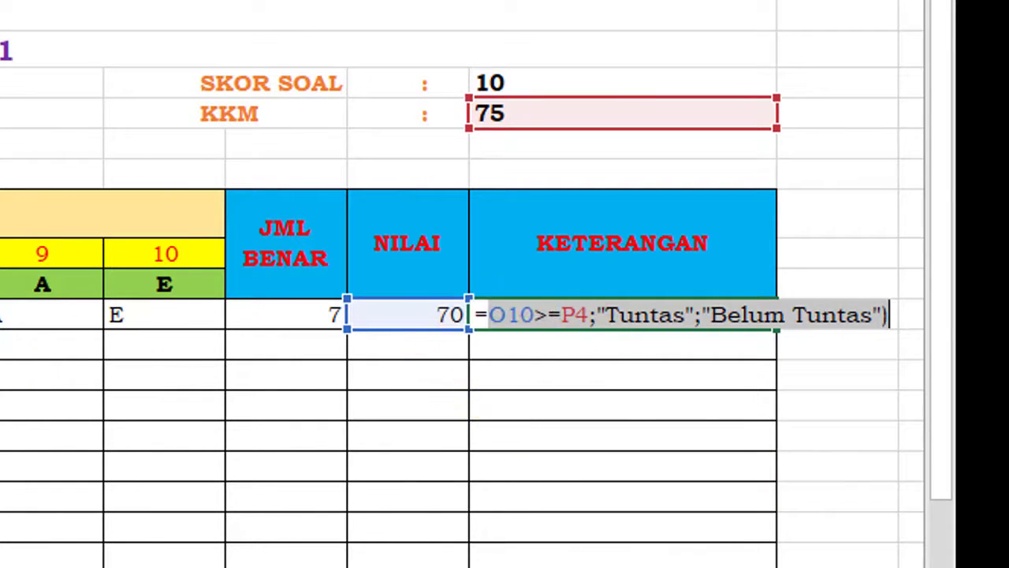
left_click(888, 314)
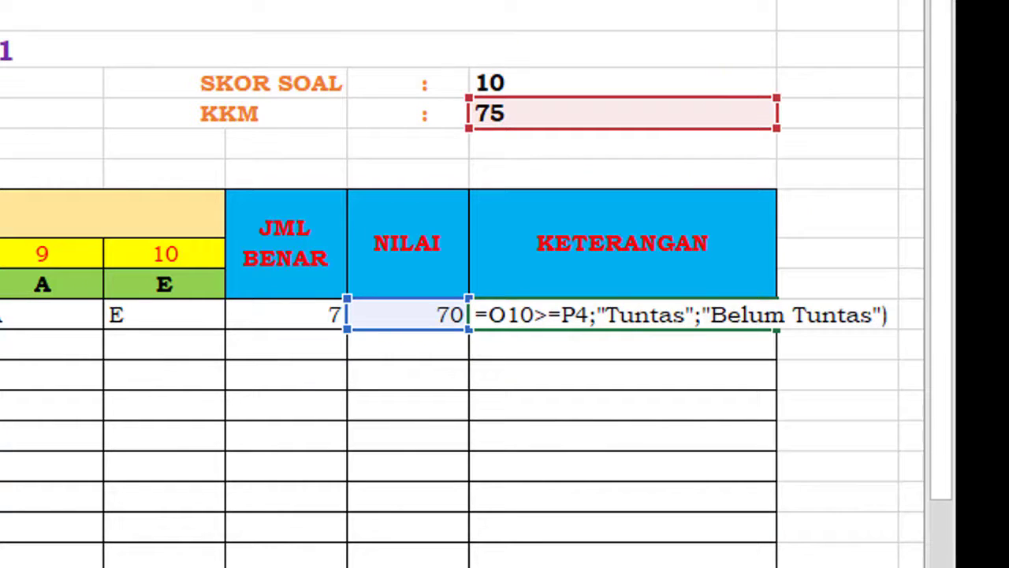
type("if")
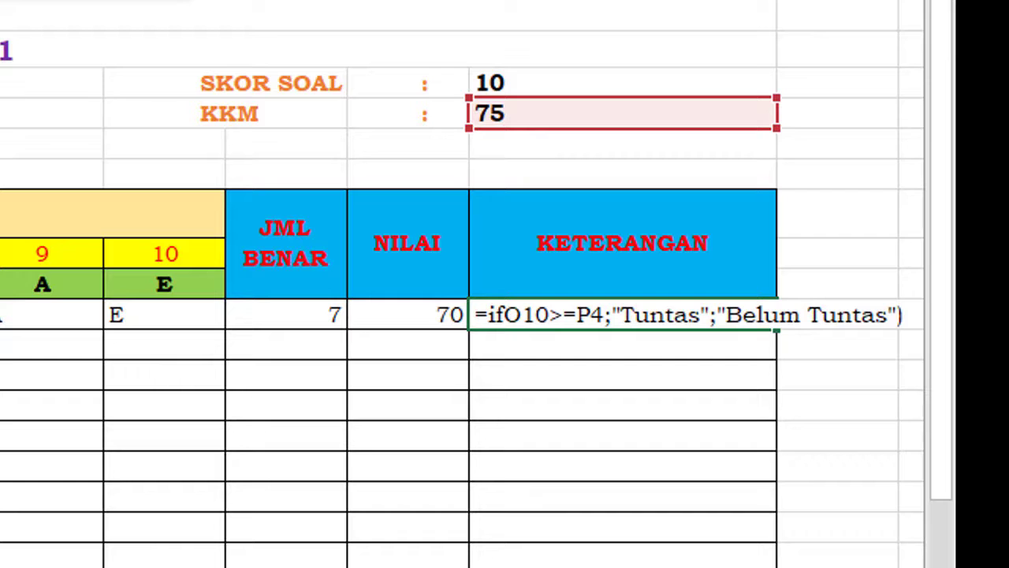
type("(")
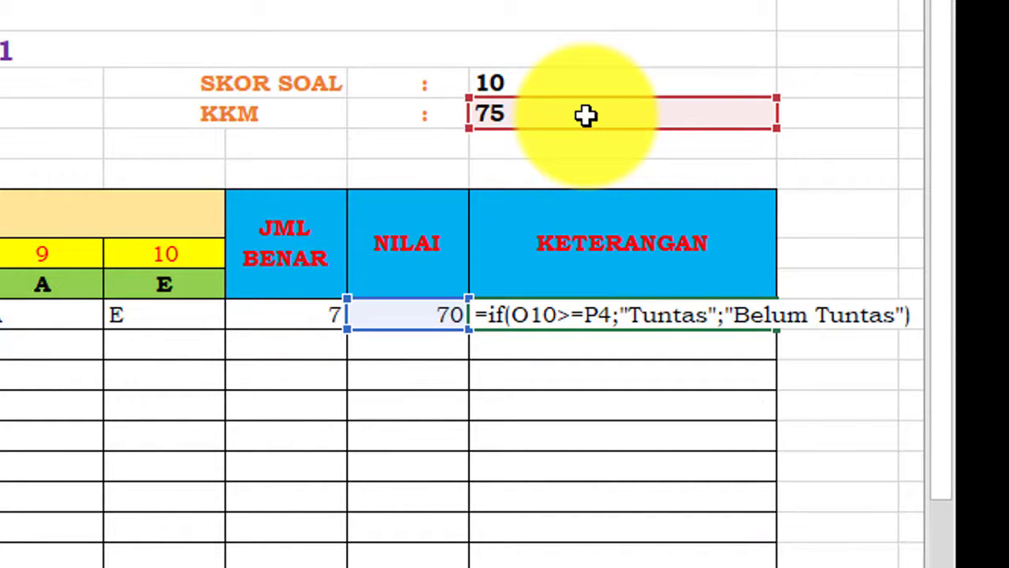
key("Return")
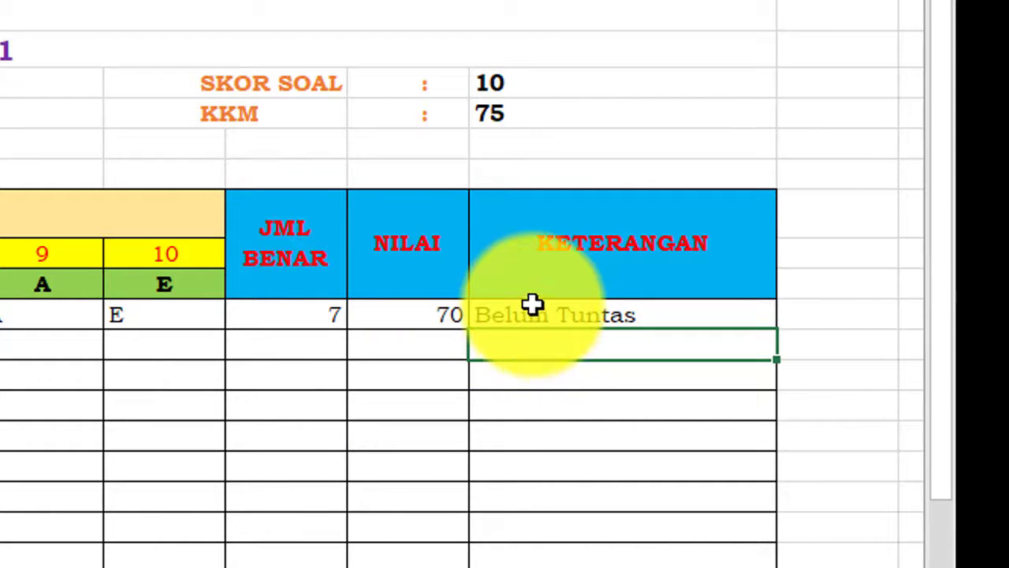
Change the KKM reference in P10's IF formula to P$4, still returning Belum Tuntas.
left_click(555, 314)
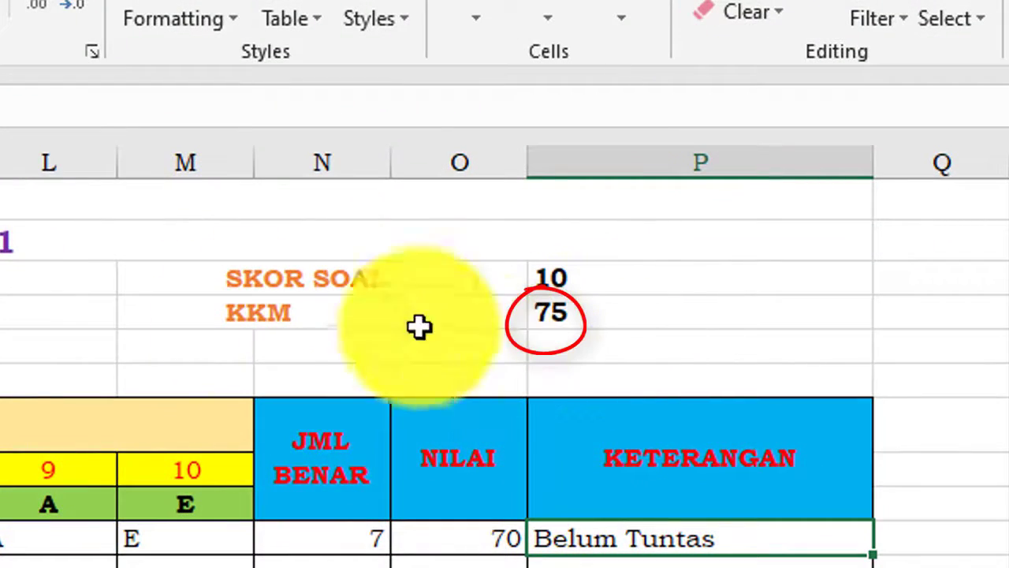
key("F2")
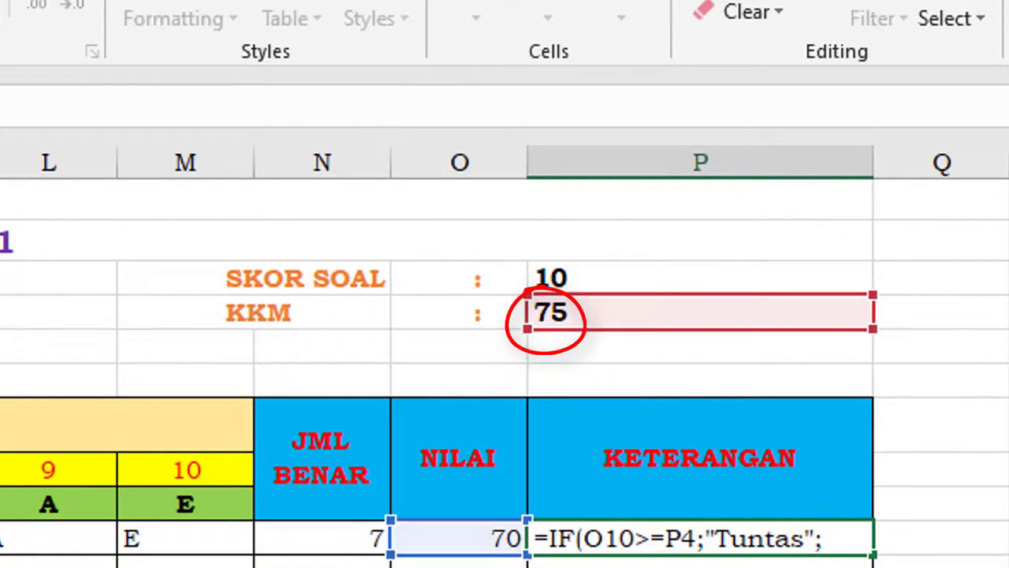
type("$P")
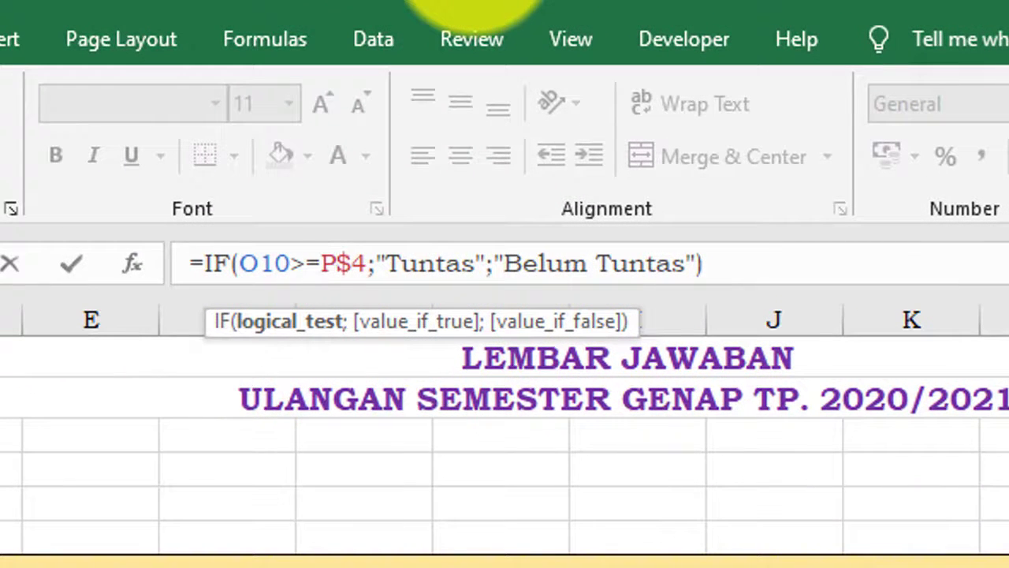
type("$")
key("Return")
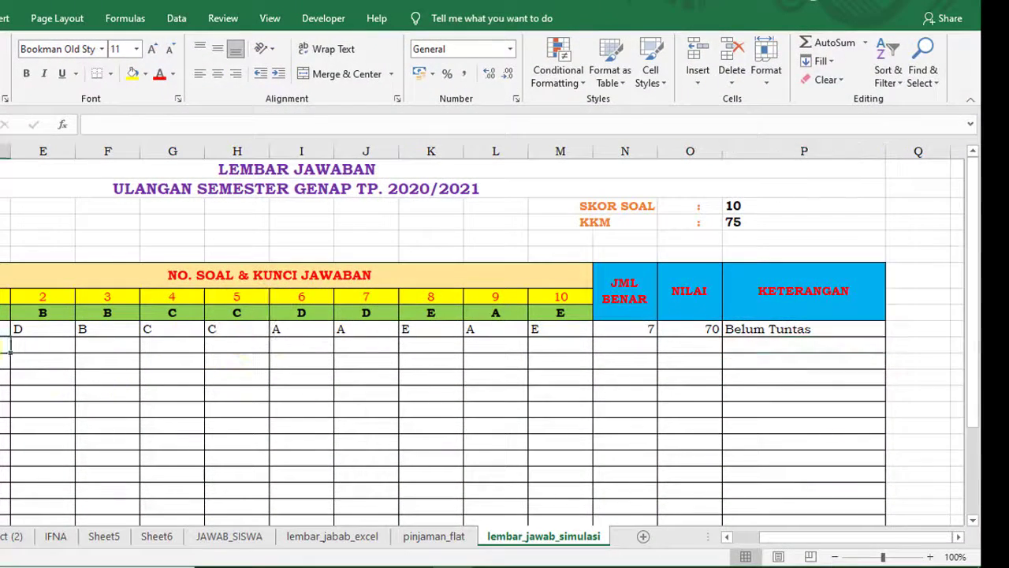
left_click(4, 344)
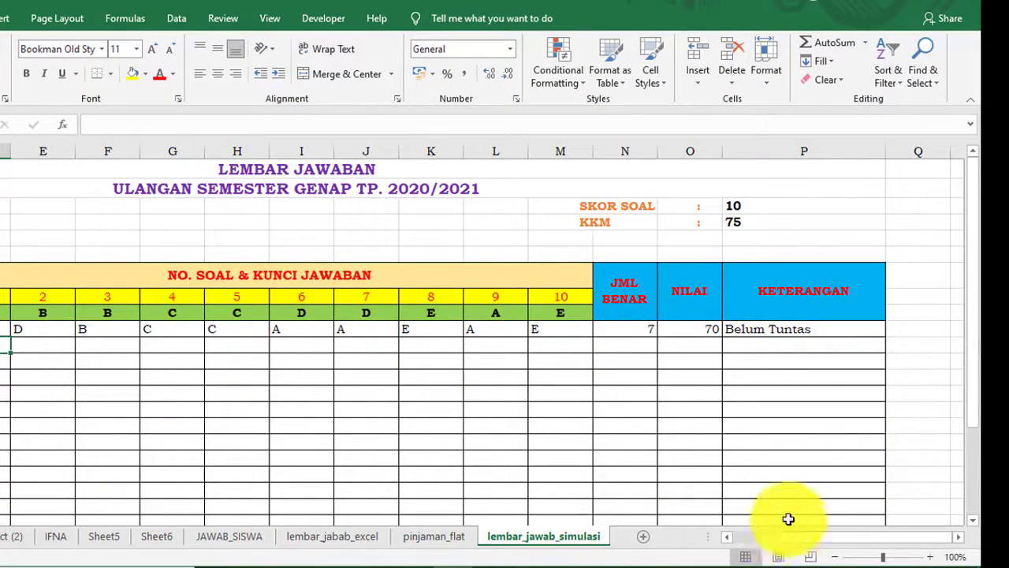
Type the second student's answers A, D, B, C, C, E, A, A, E, E across row 11.
left_click_drag(772, 537, 753, 537)
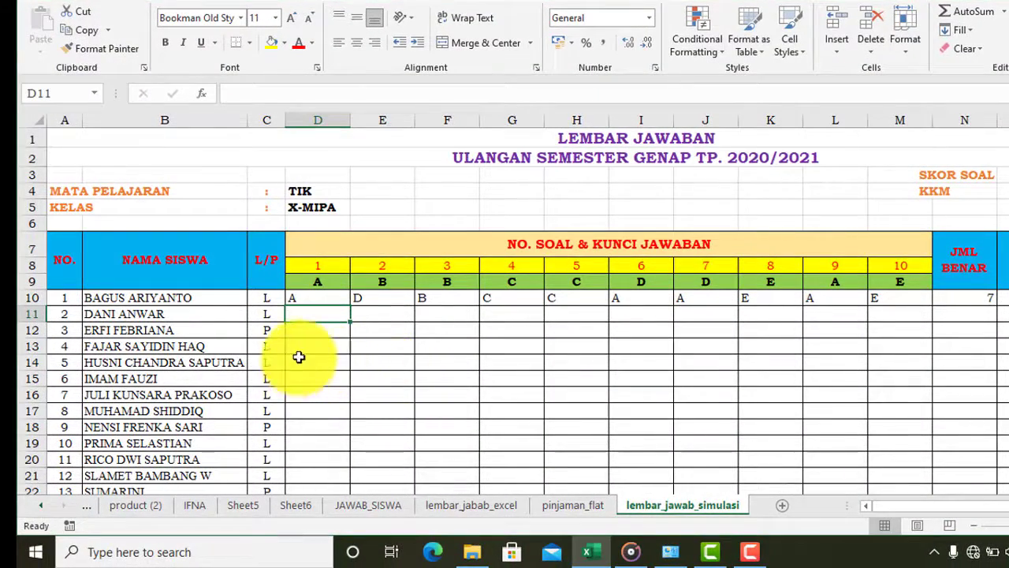
type("A\tD\tB\tC\tC\tE\tA\tA\tE\t")
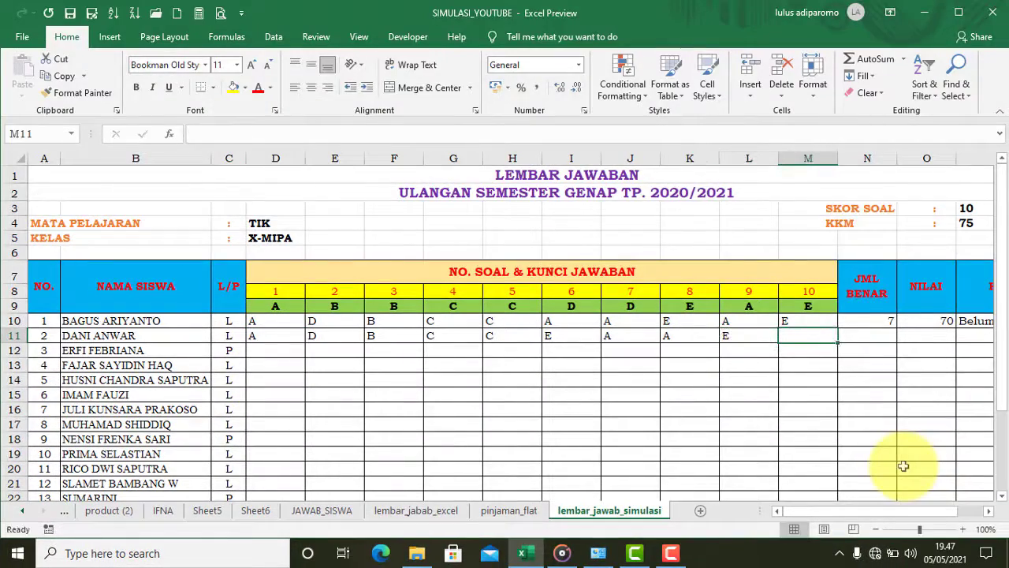
type("E")
key("Tab")
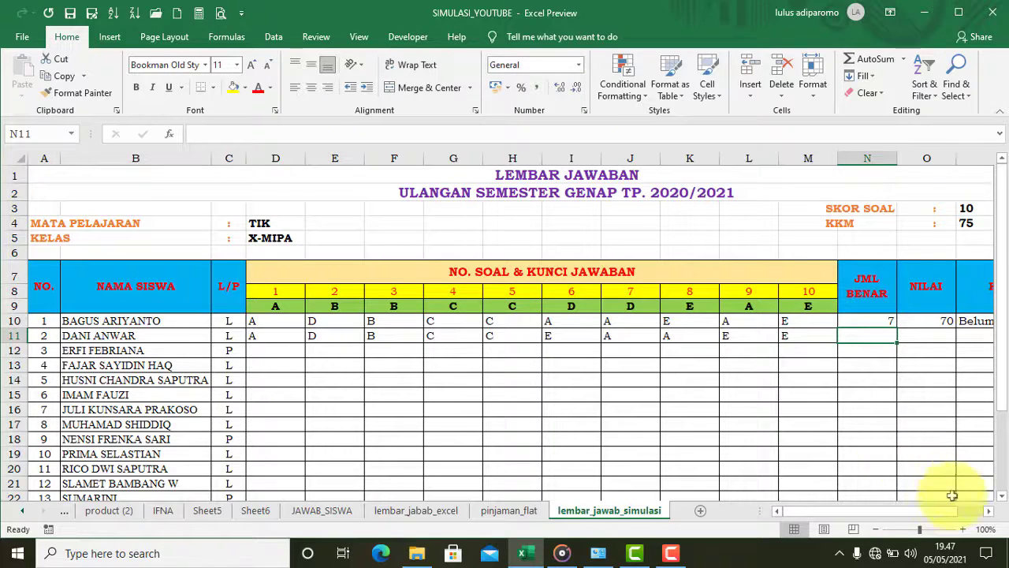
Fill the JML BENAR, NILAI and KETERANGAN formulas from N10:P10 down to row 11, then retype question 2's answer as B.
left_click_drag(882, 514, 918, 512)
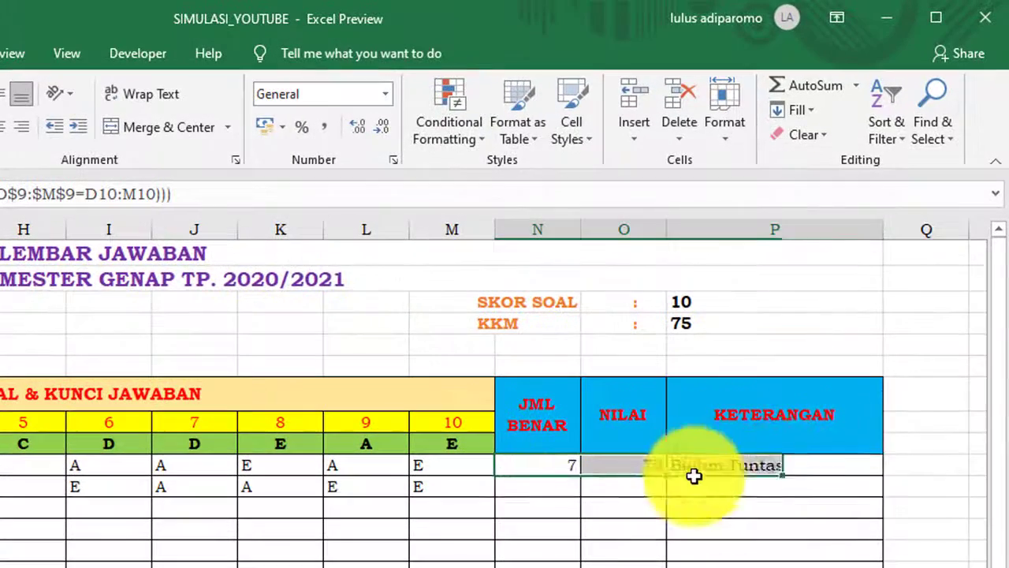
left_click_drag(610, 412, 867, 413)
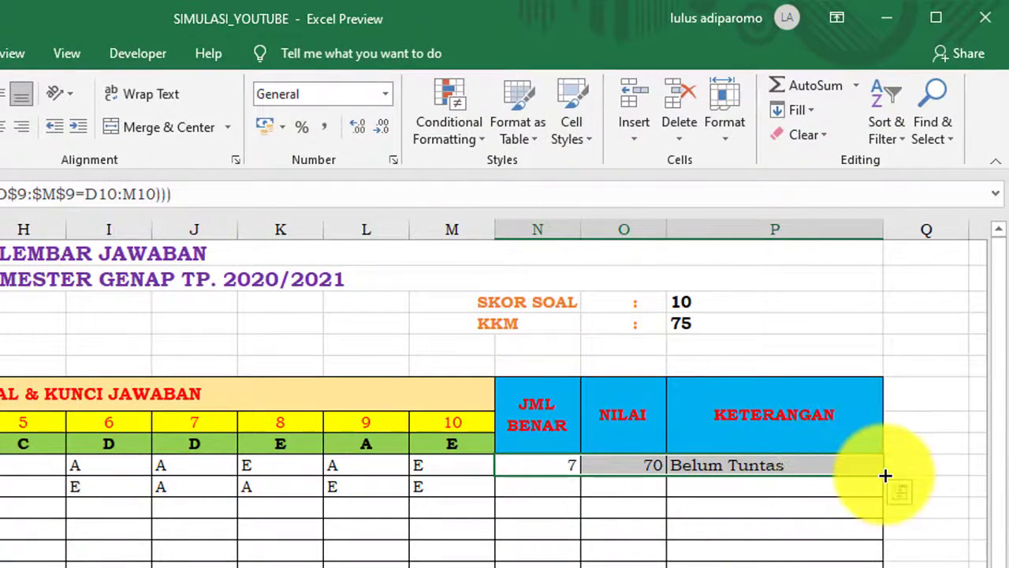
left_click_drag(884, 476, 888, 489)
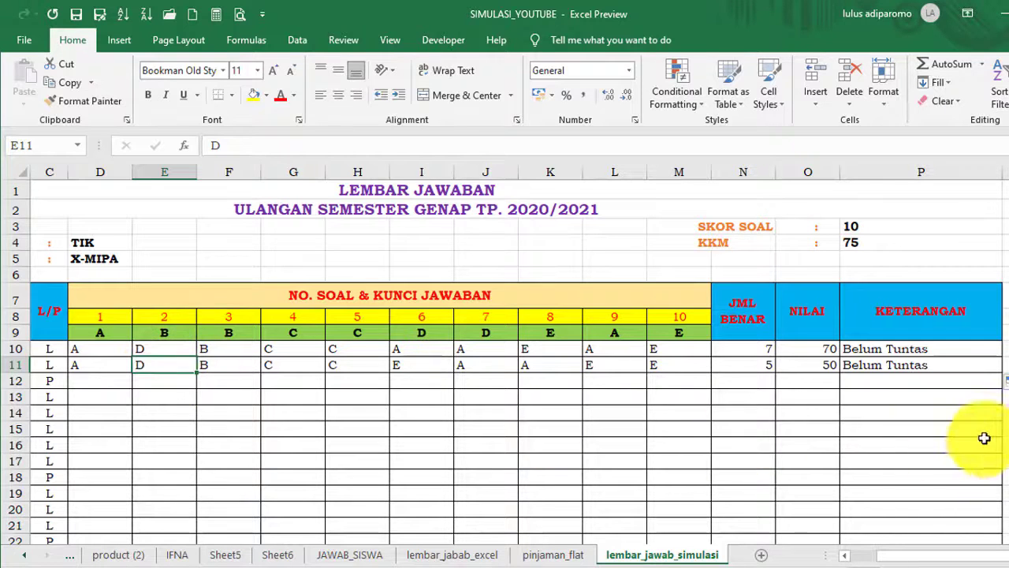
type("B")
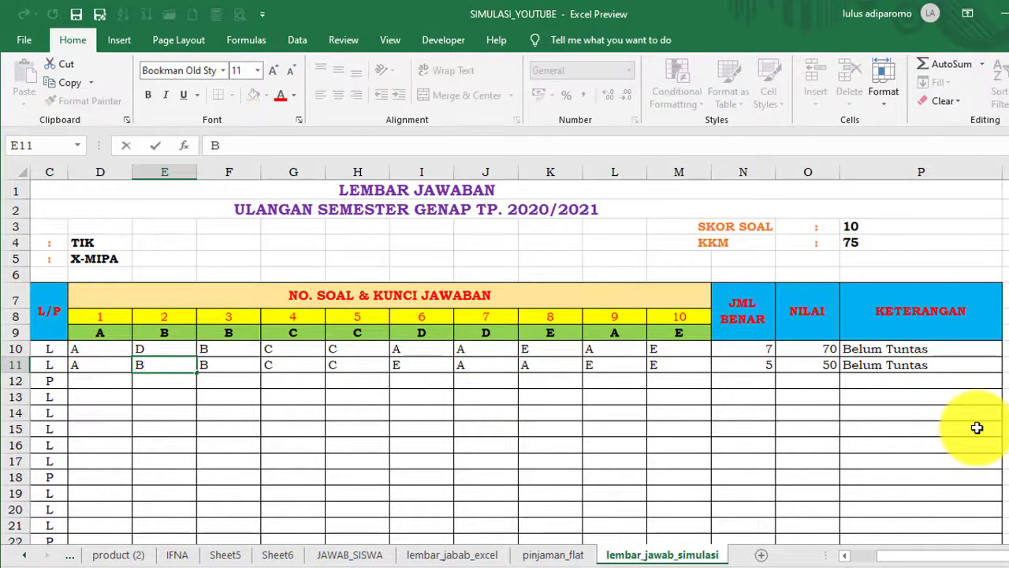